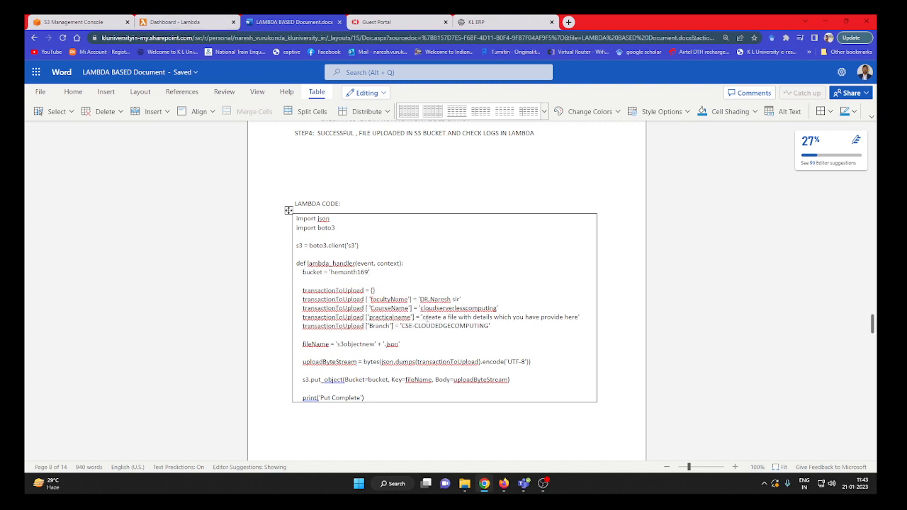
Change the bucket value in the document's Lambda code to hemanth16999 and copy that name.
type("99")
double_click(332, 272)
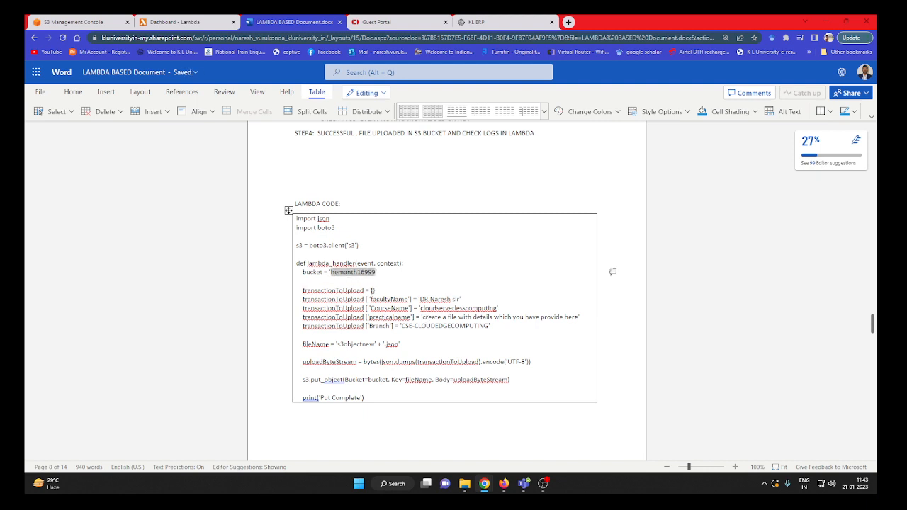
left_click(477, 289)
Start a new S3 bucket named hemanth16999 with ACLs enabled for object ownership.
mouse_move(87, 17)
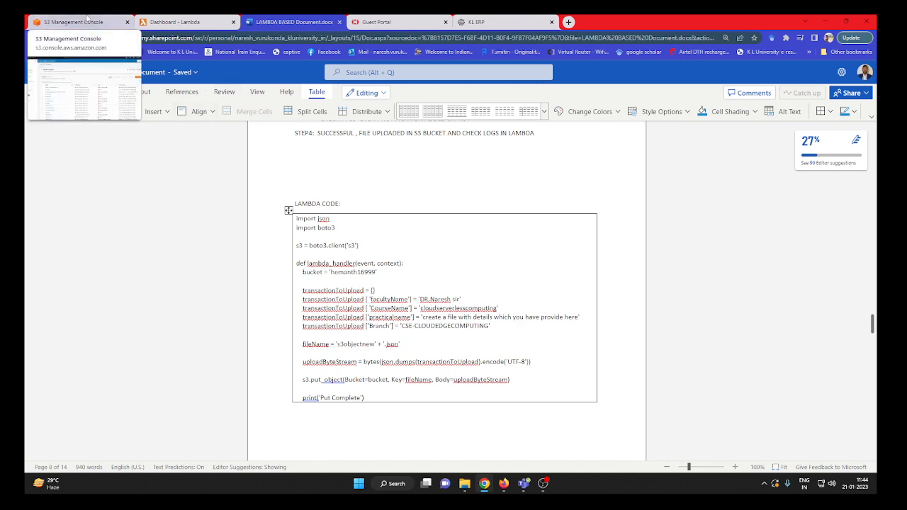
left_click(86, 22)
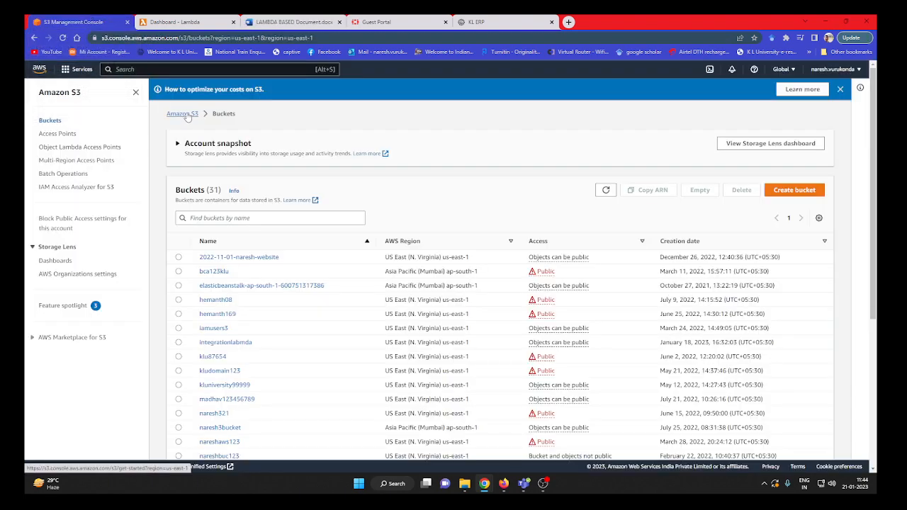
left_click(791, 193)
left_click(173, 199)
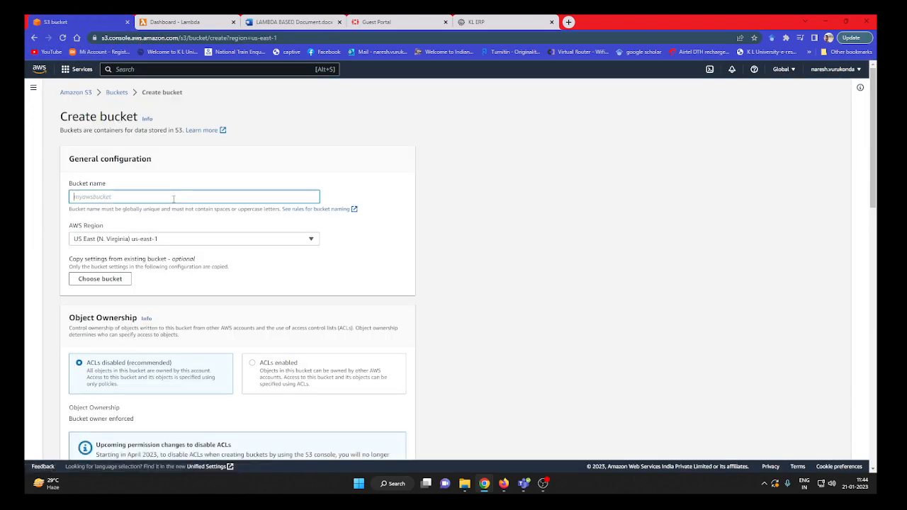
type("hemanth16999")
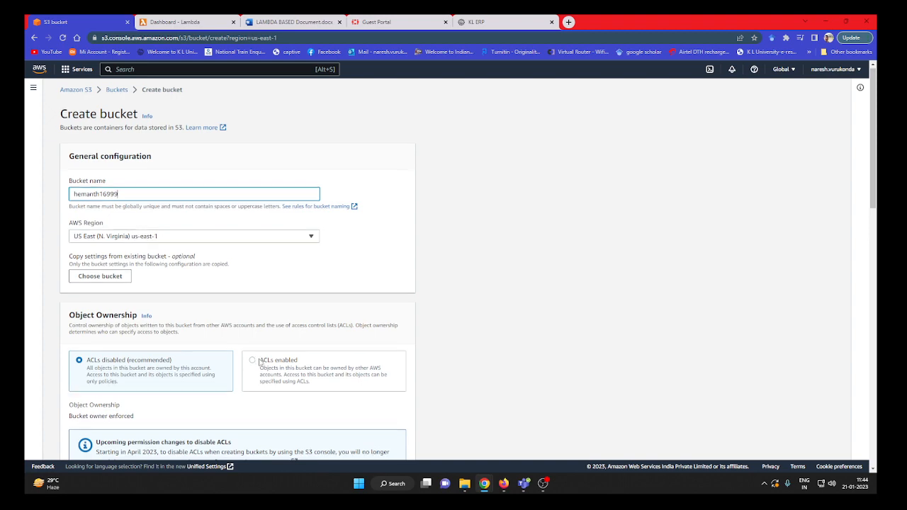
scroll(287, 333, "down", 1)
left_click(292, 298)
Turn off Block all public access, acknowledge that objects may become public, and create the bucket.
scroll(129, 193, "down", 3)
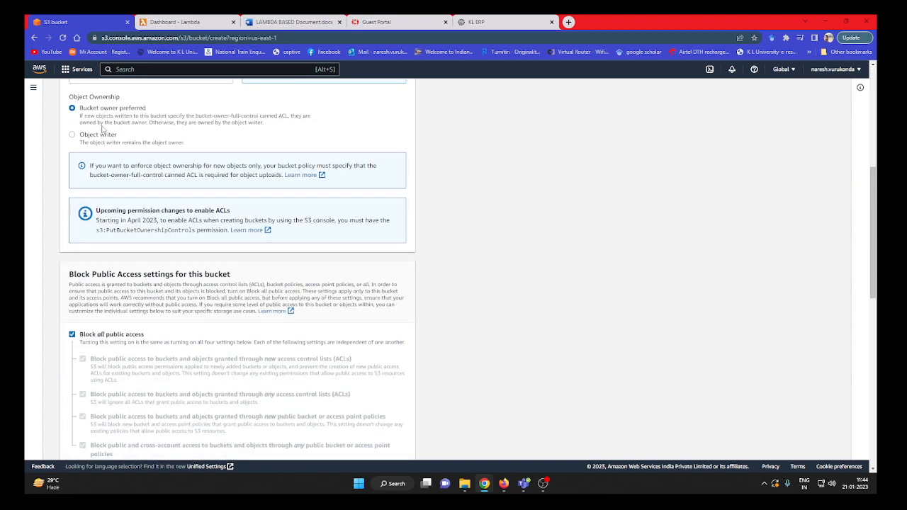
left_click(100, 334)
scroll(99, 335, "down", 3)
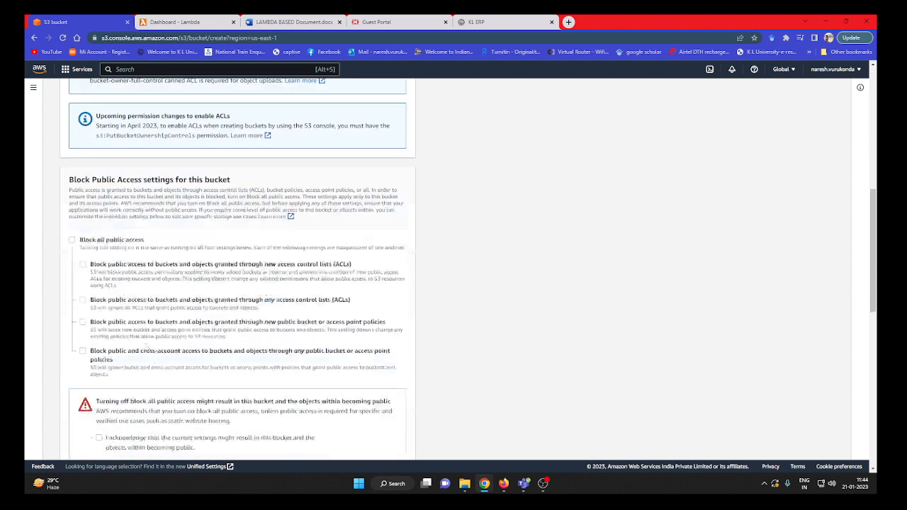
left_click(99, 314)
scroll(246, 340, "down", 3)
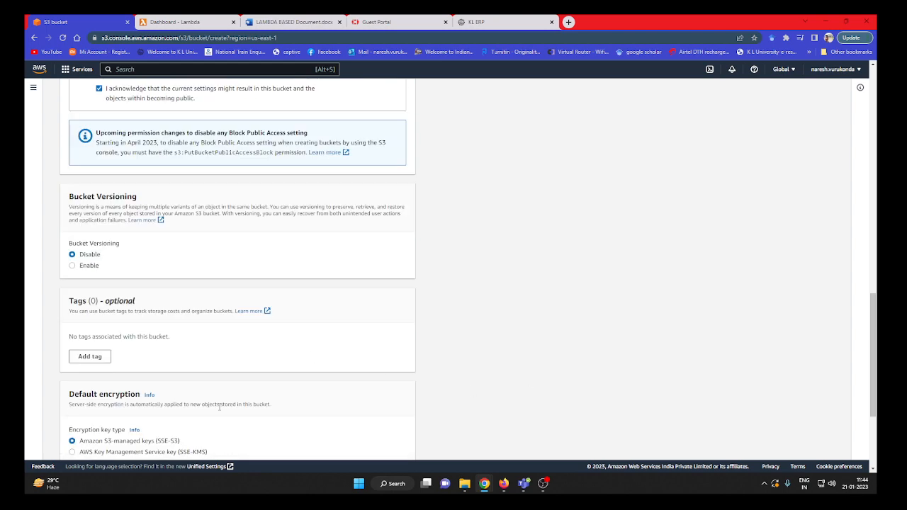
scroll(220, 407, "down", 3)
left_click(383, 446)
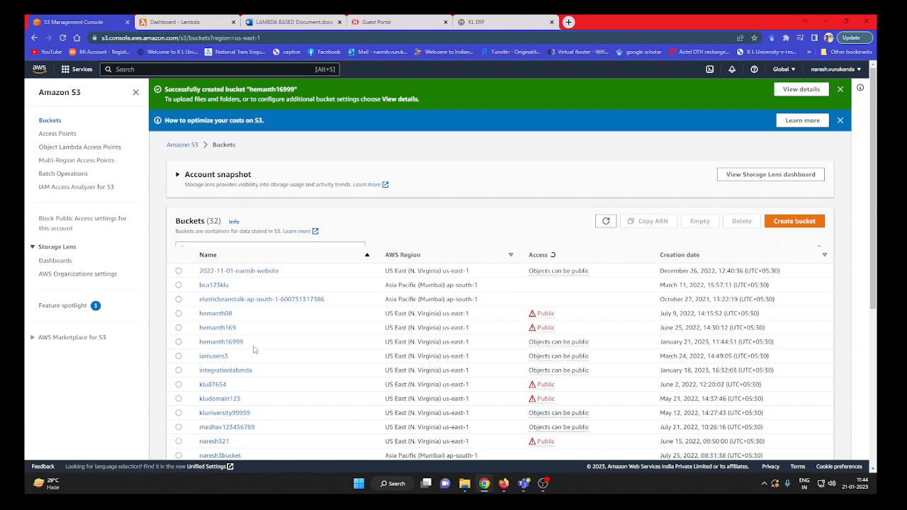
Start a new Lambda function authored from scratch, named lambdas3-hemanth16999, with the Python 3.9 runtime.
left_click(198, 26)
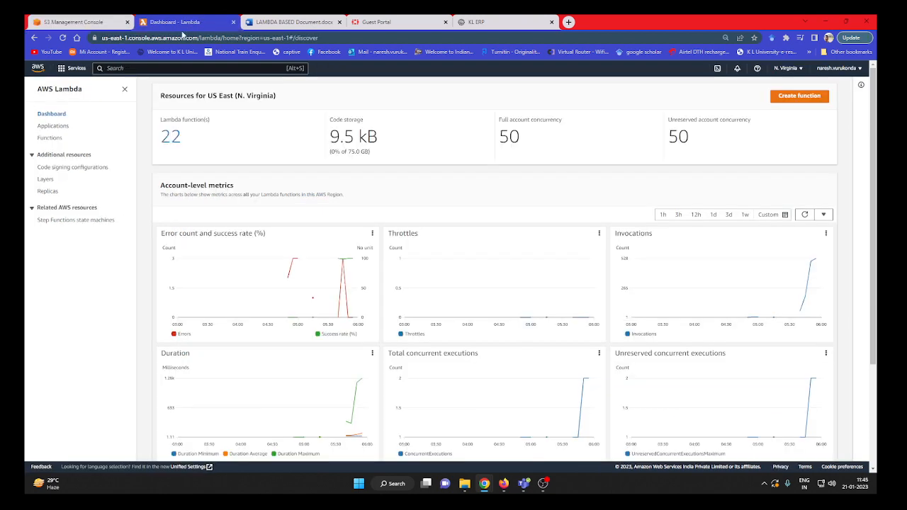
left_click(802, 97)
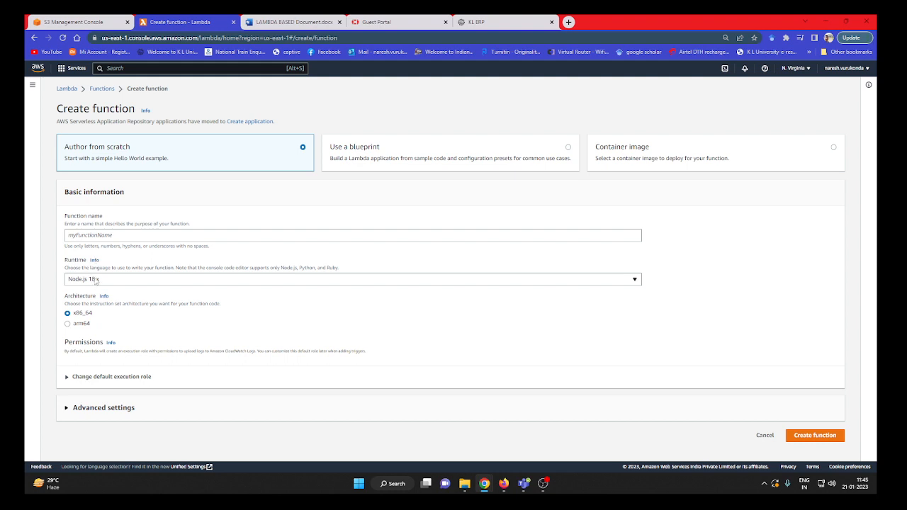
left_click(122, 237)
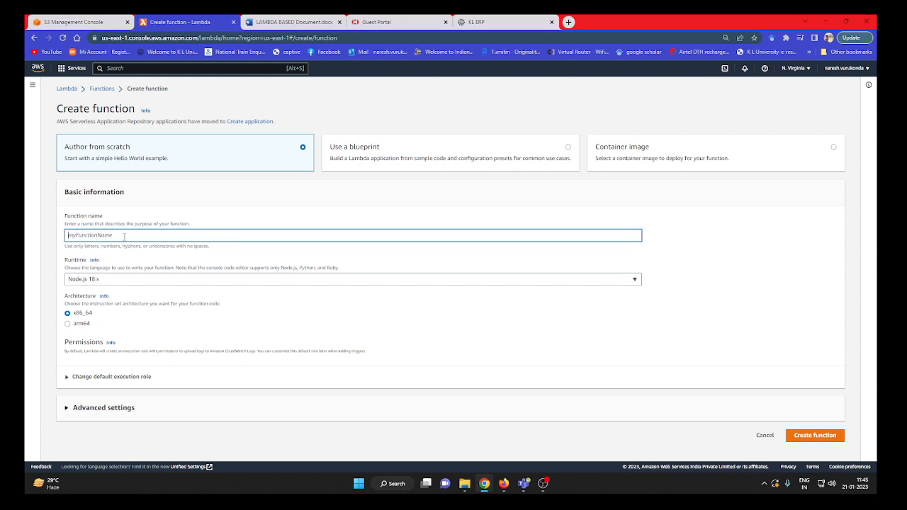
type("lambdas3-hemanth16999")
left_click(114, 281)
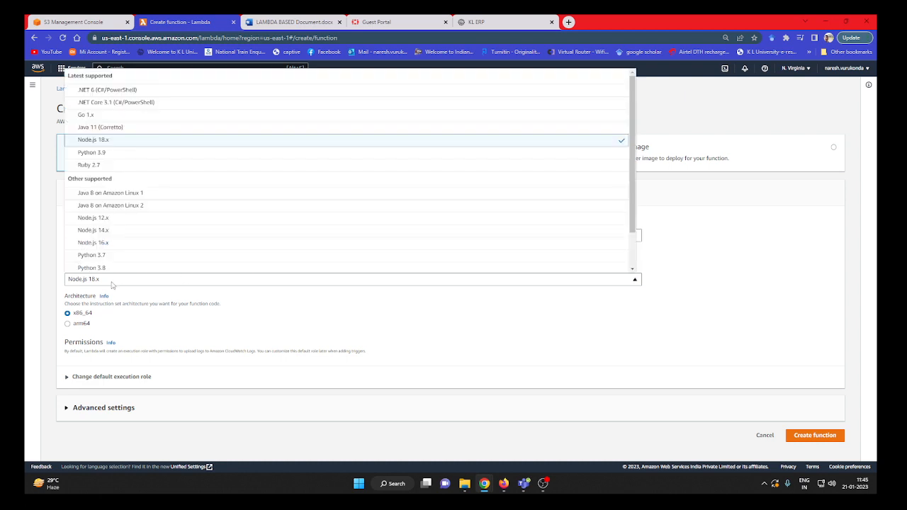
left_click(136, 152)
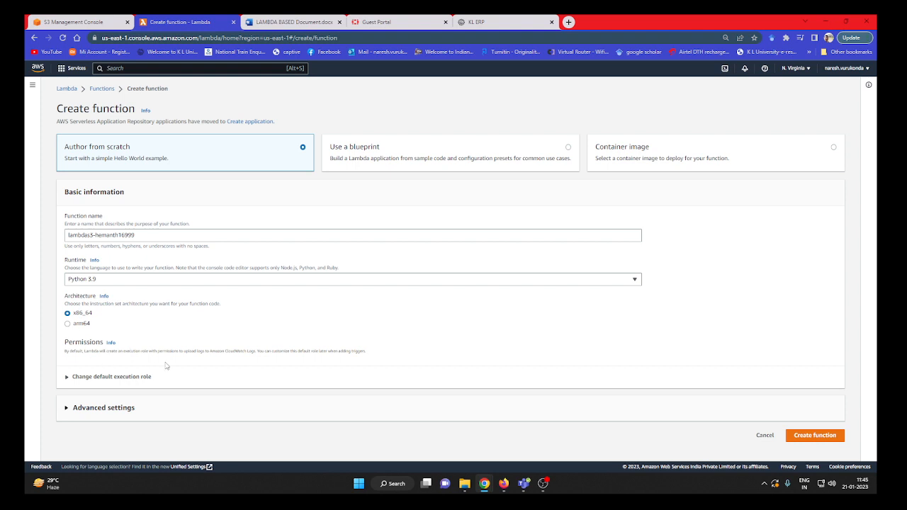
Set the execution role to a new role from AWS policy templates, named lambdas3-hemanth16999.
left_click(95, 378)
scroll(99, 369, "down", 2)
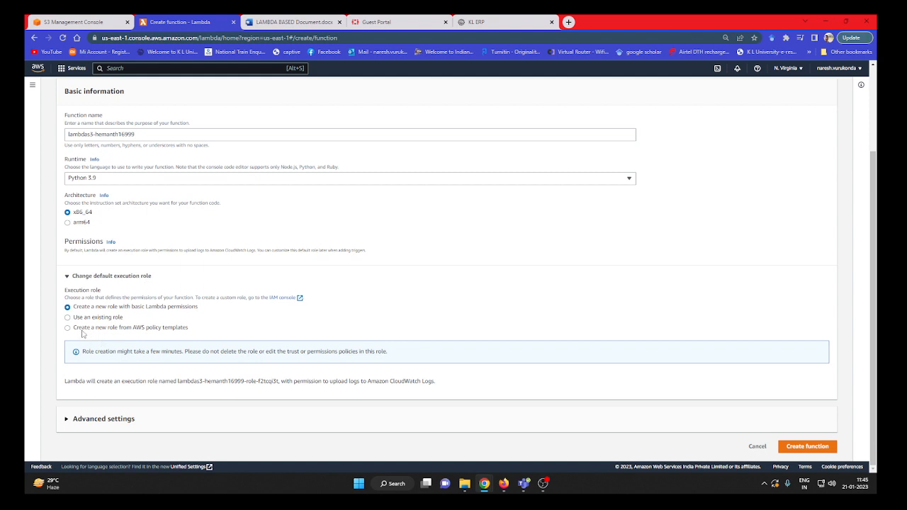
left_click(128, 330)
left_click(149, 399)
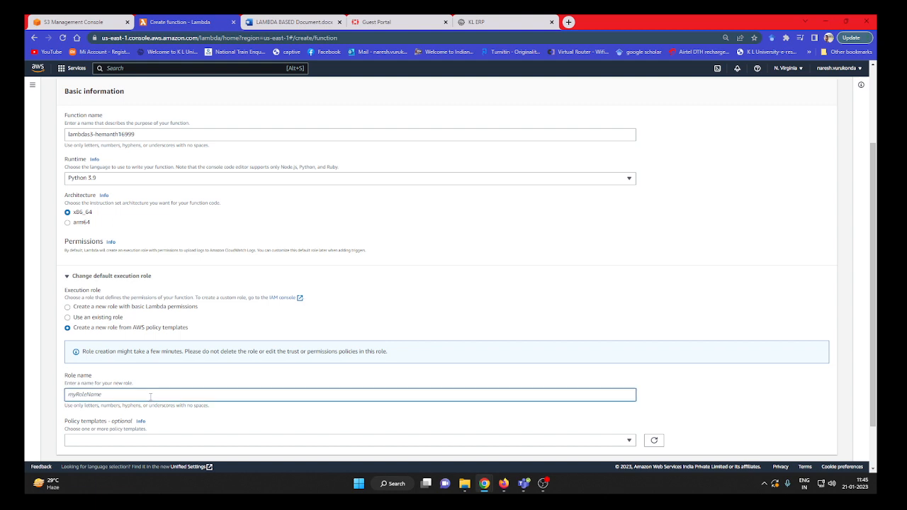
type("lambdas3-hemanth16999")
Add the Amazon S3 object read-only permissions template to the role and create the function.
left_click(141, 442)
type("s3")
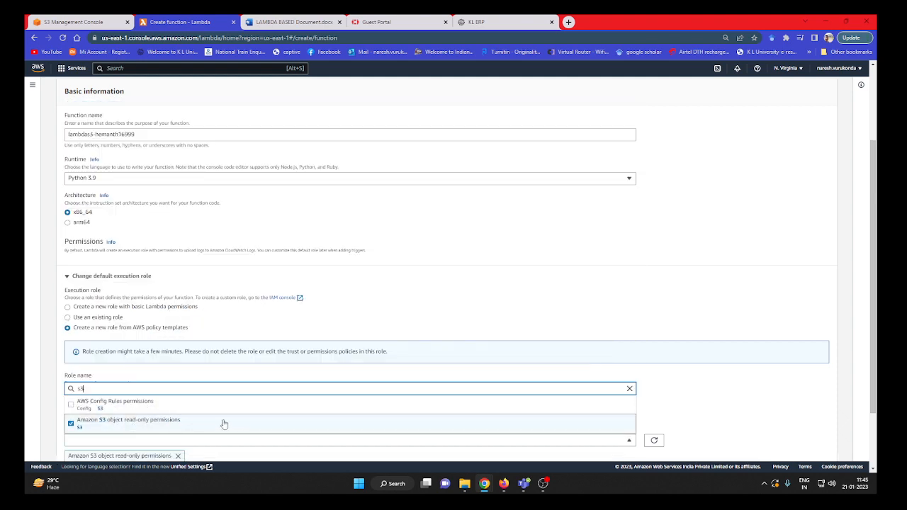
left_click(224, 423)
scroll(241, 421, "down", 1)
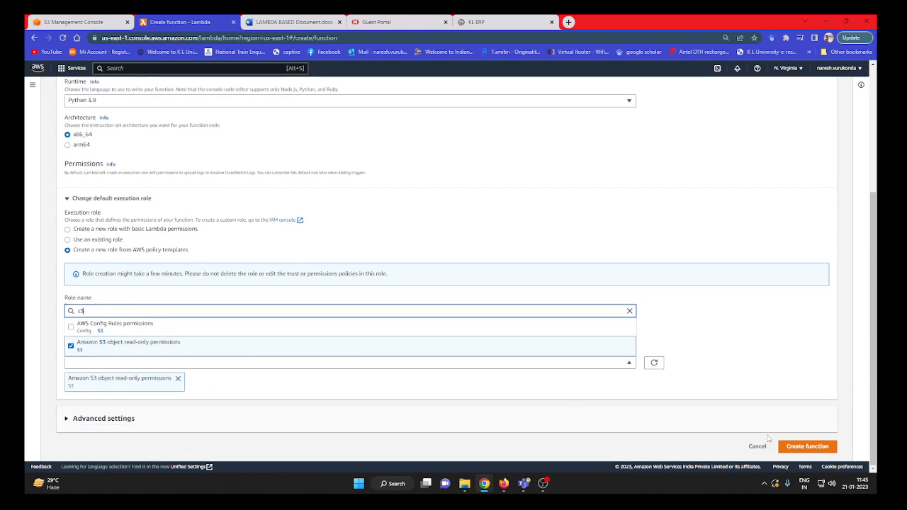
left_click(802, 450)
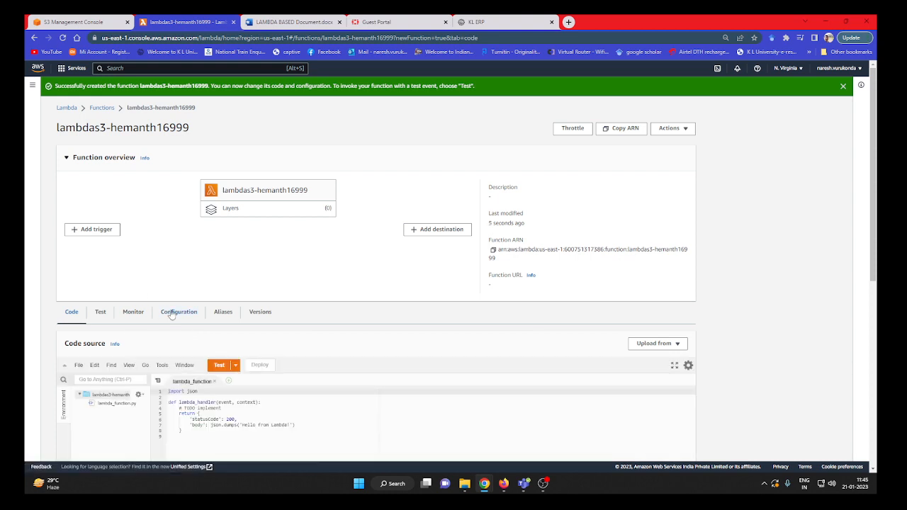
Open the new function's execution role in IAM from its permissions configuration.
left_click(178, 313)
scroll(203, 334, "down", 1)
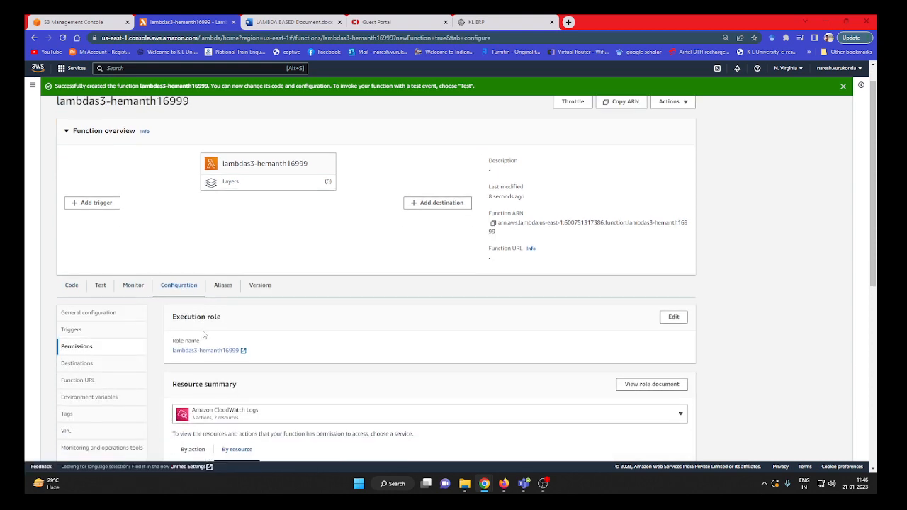
scroll(204, 334, "down", 2)
left_click(206, 243)
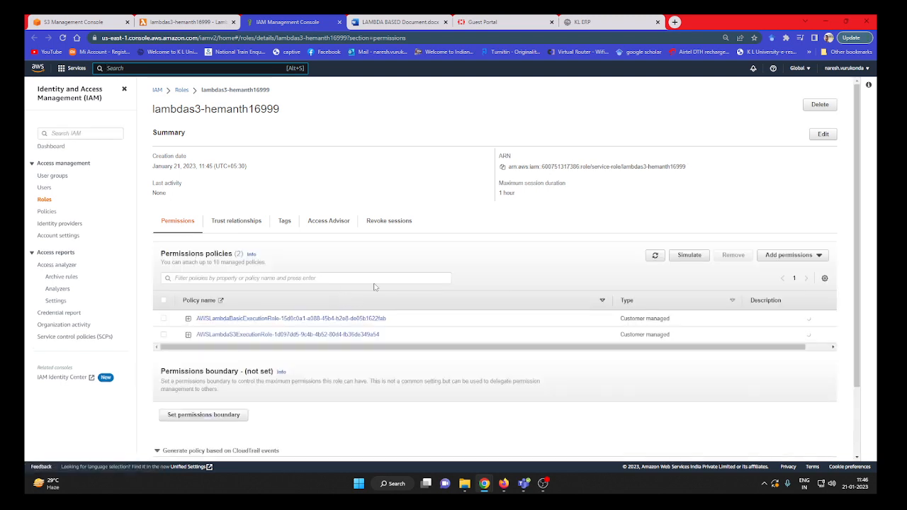
Start an inline policy for the role and choose S3 as its service.
left_click(781, 256)
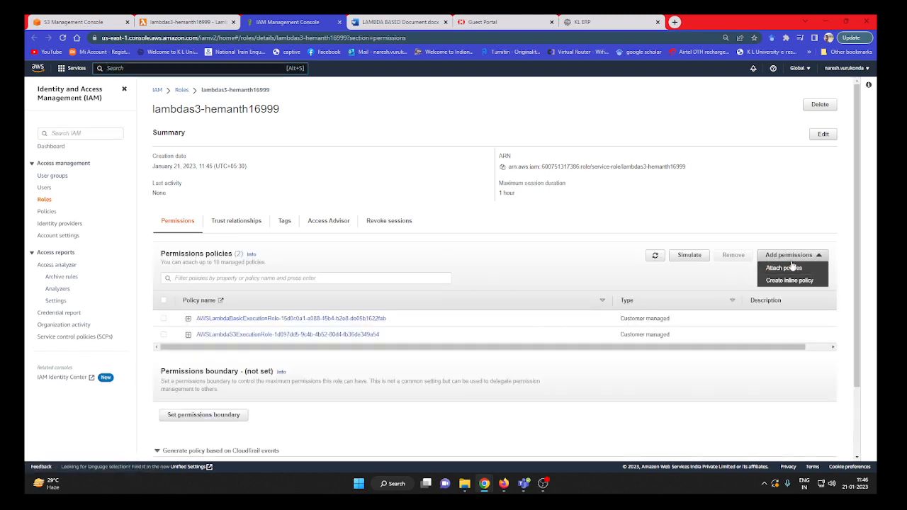
left_click(809, 281)
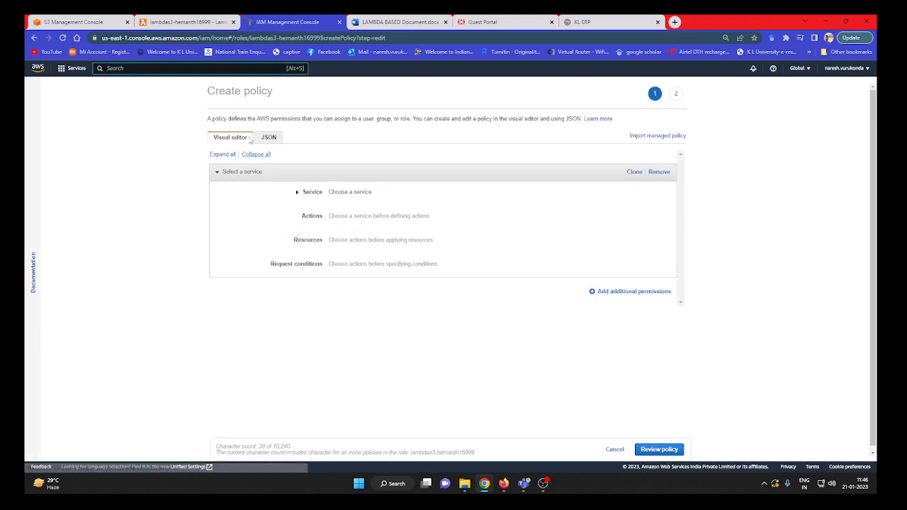
left_click(305, 200)
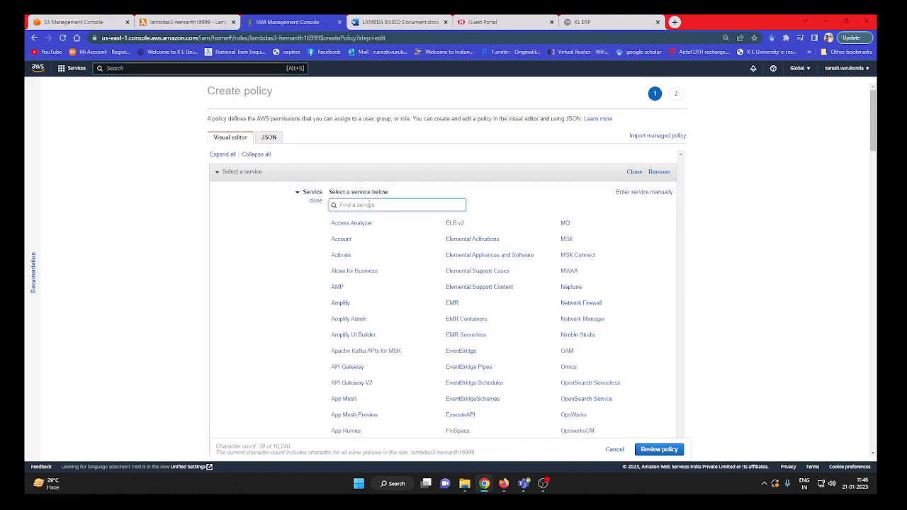
type("s3")
left_click(336, 224)
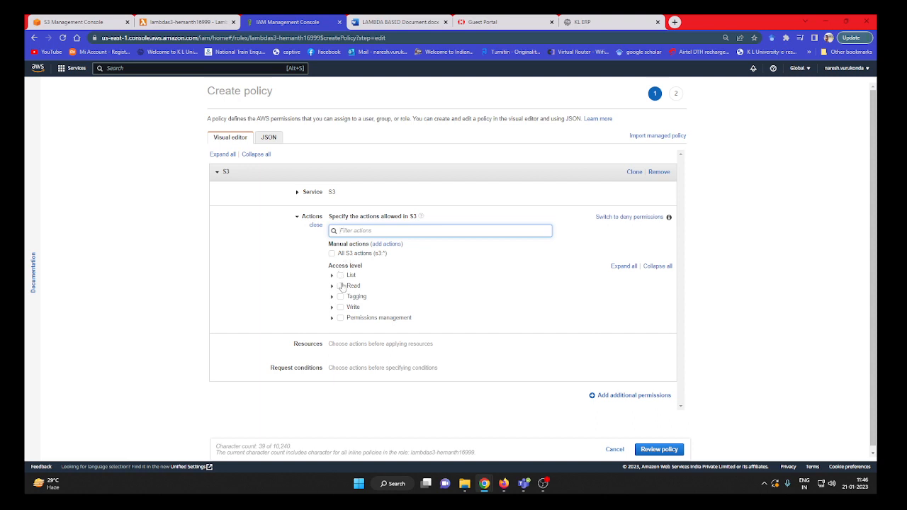
Allow all List and Read actions plus the PutObject write action in the S3 policy.
left_click(340, 275)
left_click(340, 286)
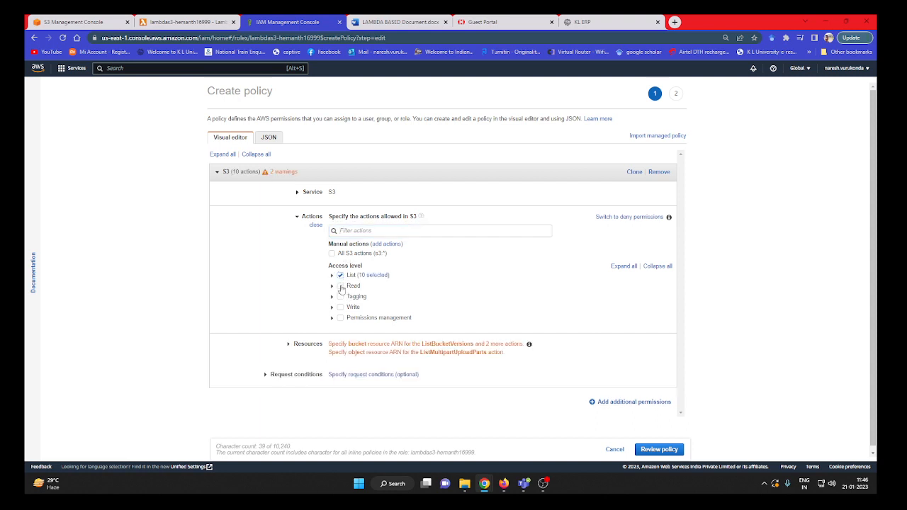
left_click(332, 307)
scroll(366, 316, "down", 1)
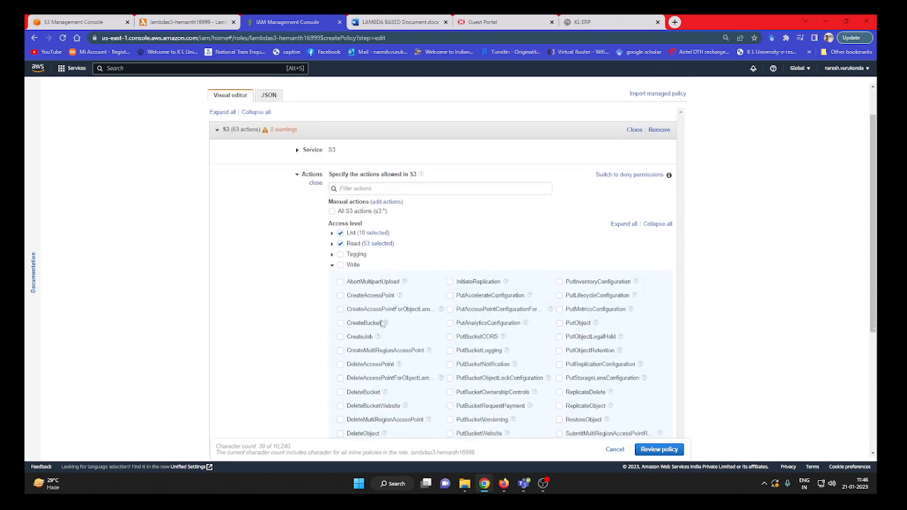
left_click(559, 320)
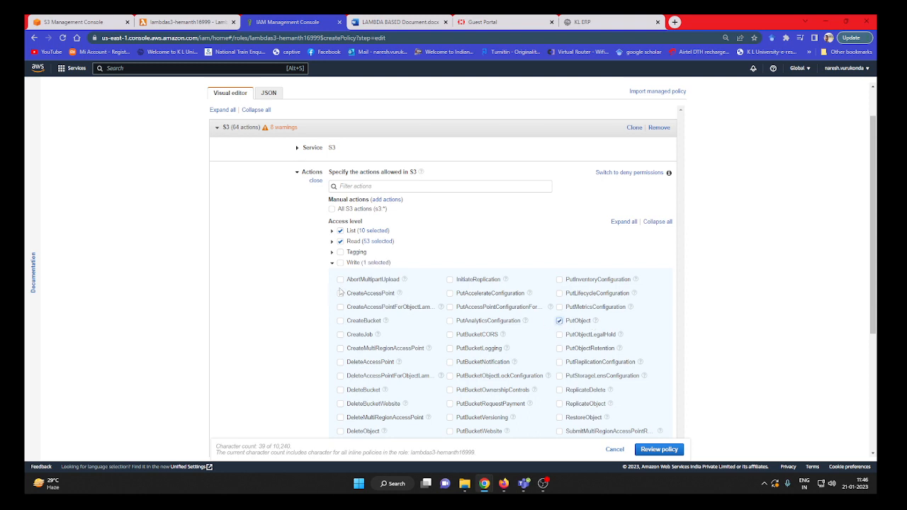
left_click(331, 253)
left_click(332, 252)
Apply the S3 policy to all resources instead of specific ones.
scroll(457, 250, "down", 2)
scroll(319, 379, "down", 2)
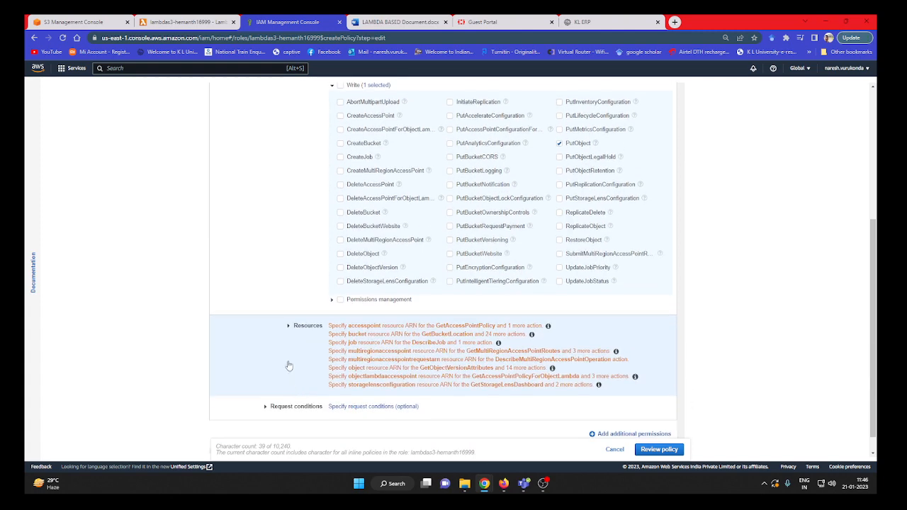
left_click(289, 324)
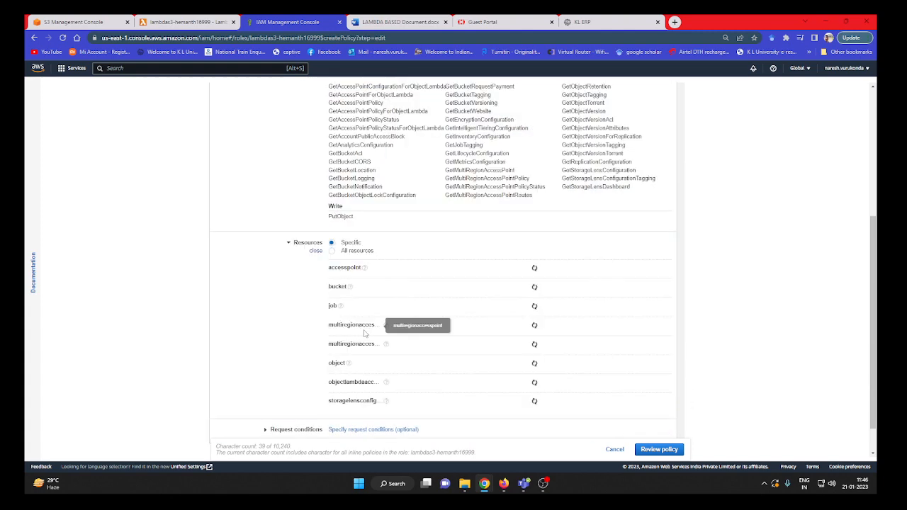
left_click(332, 251)
scroll(281, 258, "up", 2)
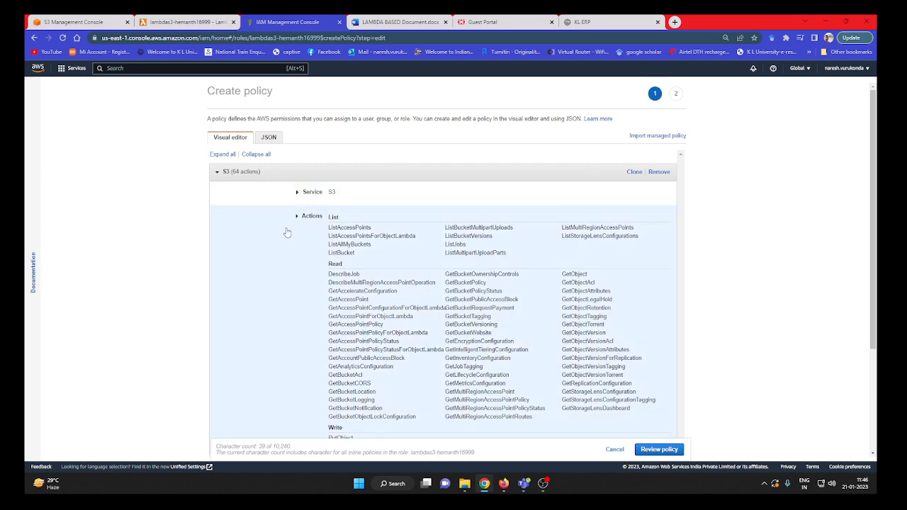
scroll(340, 243, "down", 3)
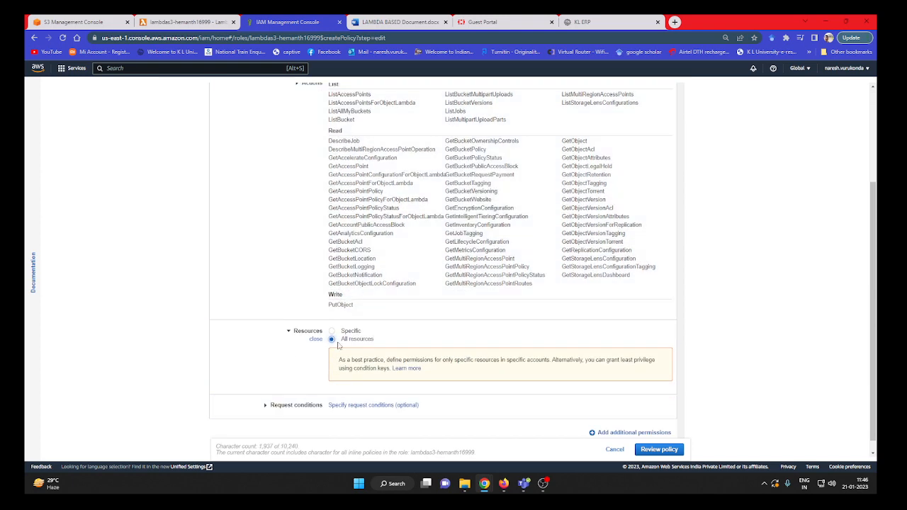
Name the S3 inline policy "lambdas3-" followed by the owner's first name and create it on the role.
left_click(665, 451)
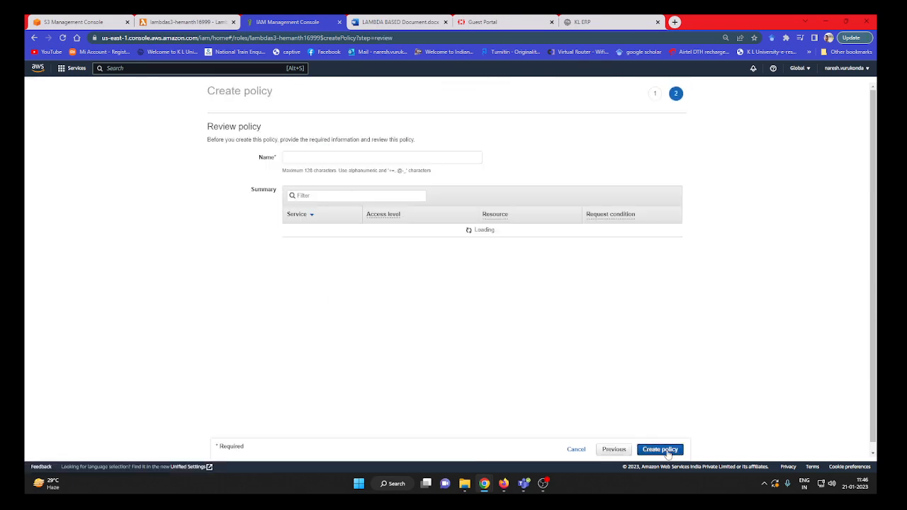
left_click(428, 160)
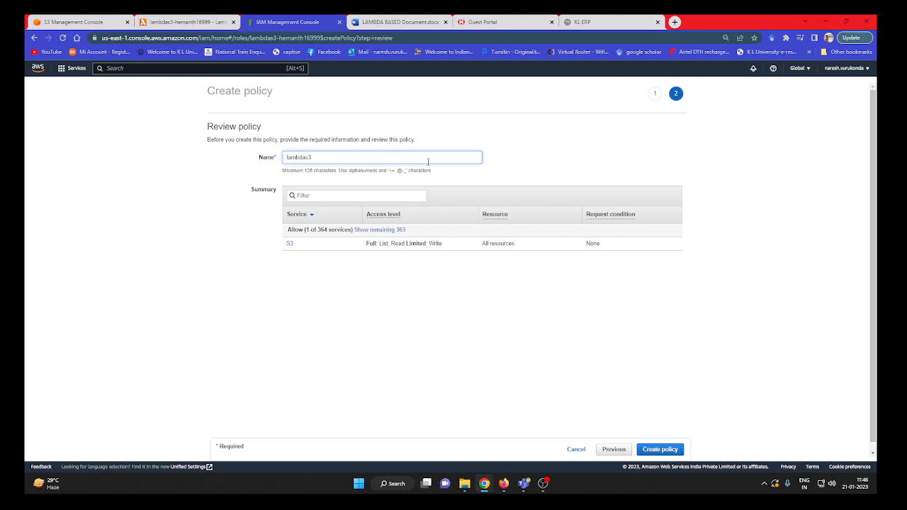
type("lambdas3-hemanth16999")
left_click(658, 449)
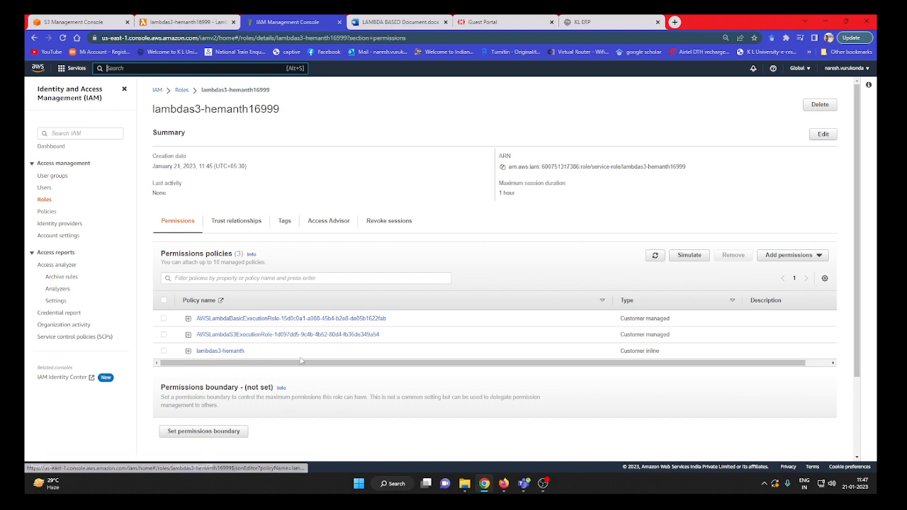
left_click(822, 254)
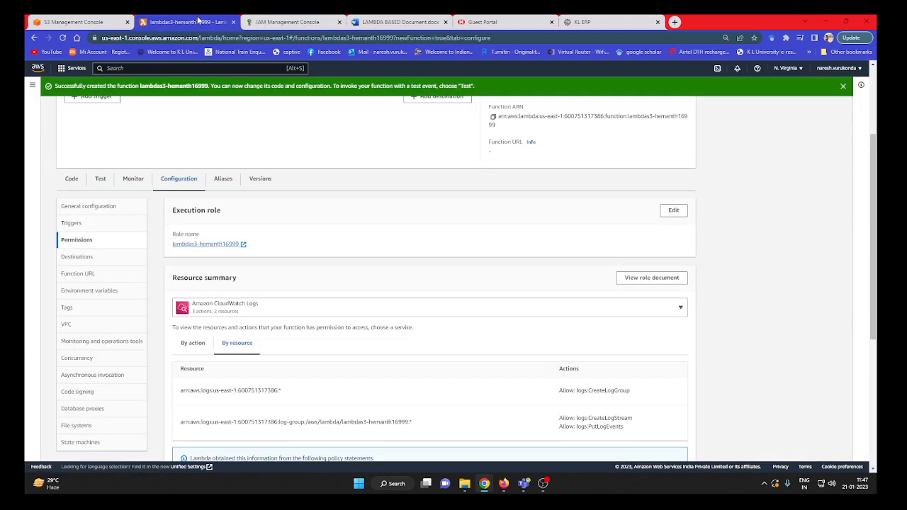
Start adding a trigger to the Lambda function and choose S3 as its source.
left_click(200, 22)
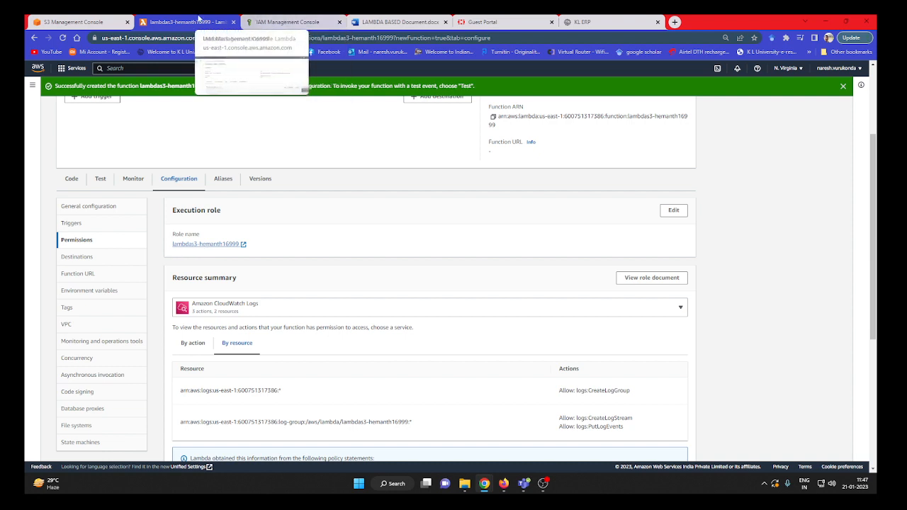
scroll(245, 253, "up", 3)
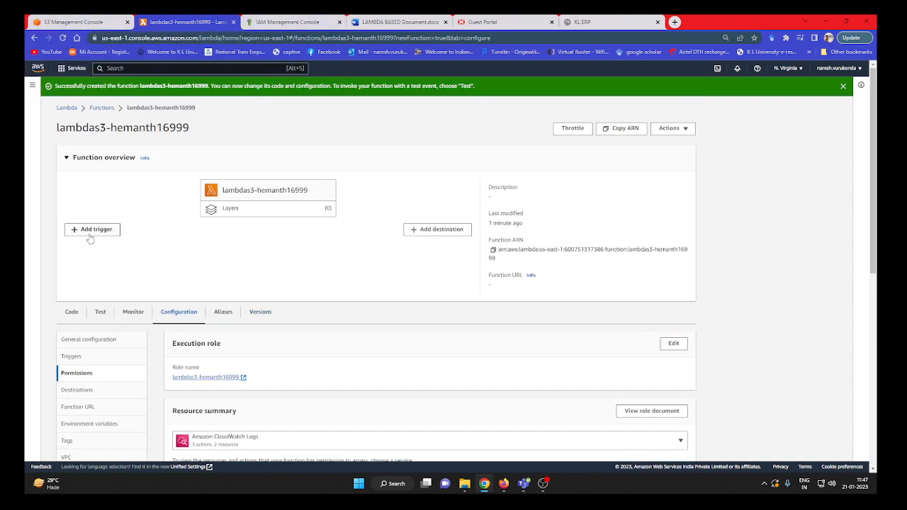
left_click(89, 229)
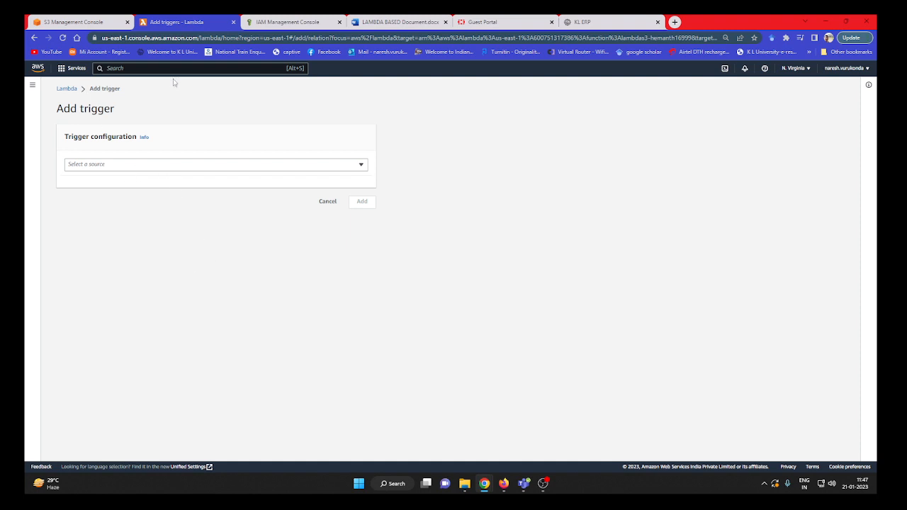
left_click(105, 166)
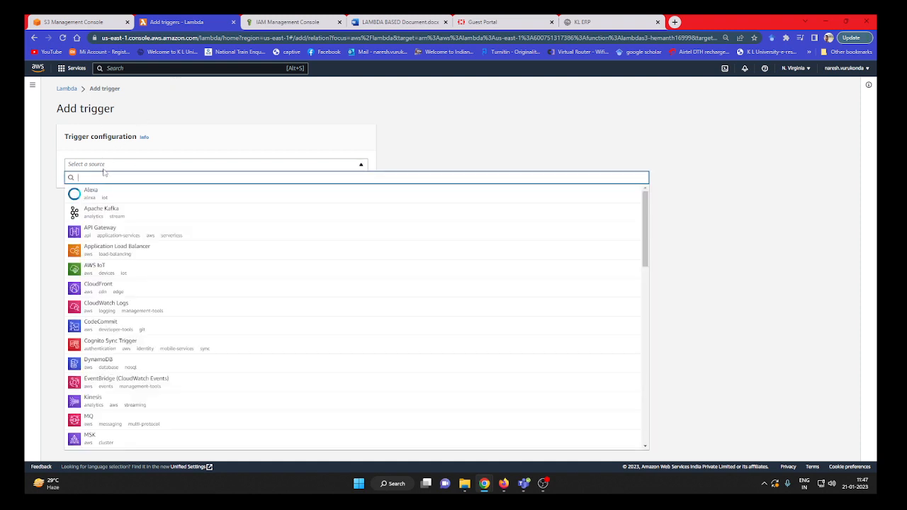
type("s3")
left_click(99, 196)
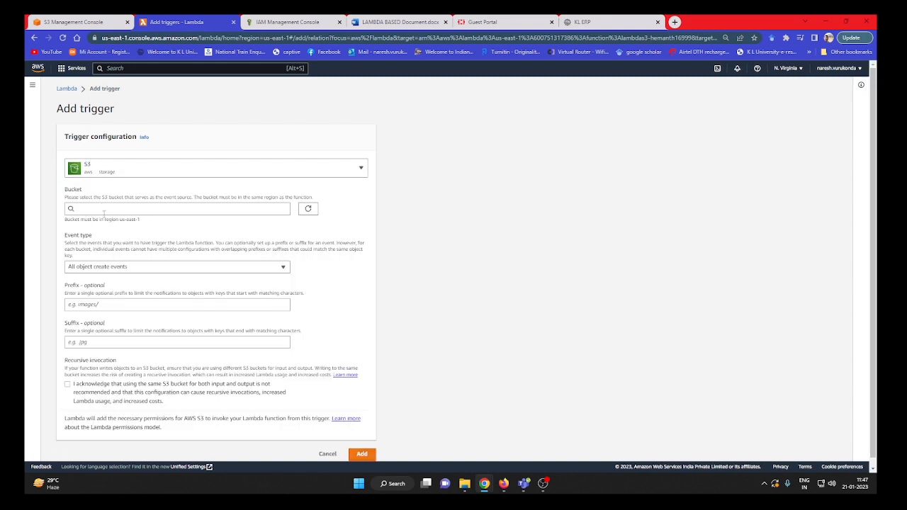
Choose the newly created bucket for the trigger, acknowledge the recursive invocation notice, and add the trigger.
left_click(104, 209)
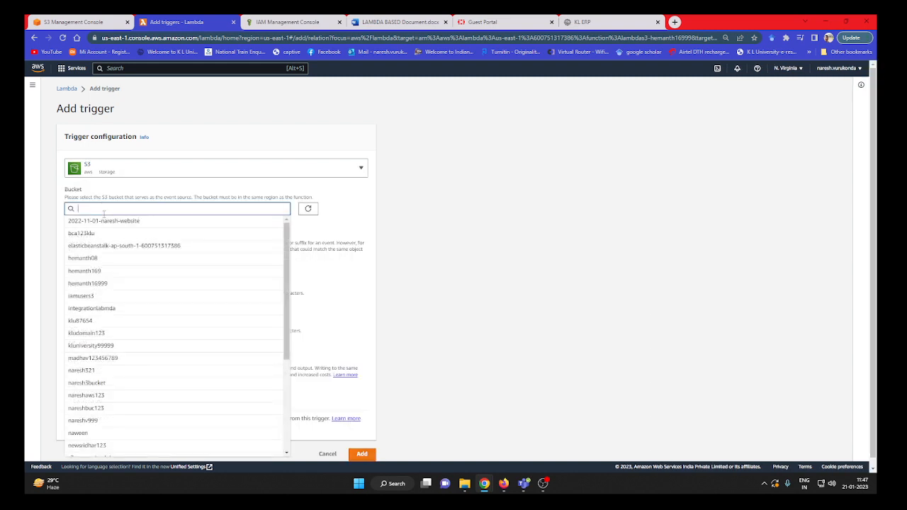
left_click(111, 283)
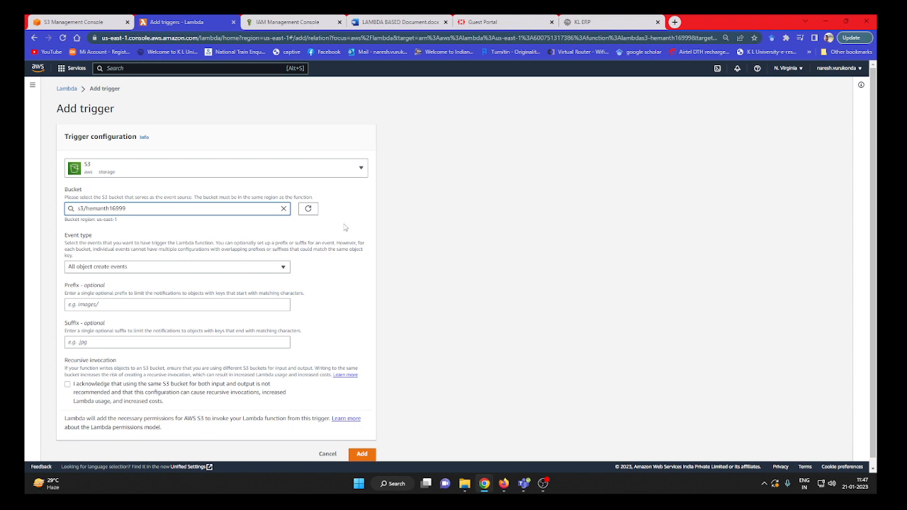
scroll(356, 347, "down", 1)
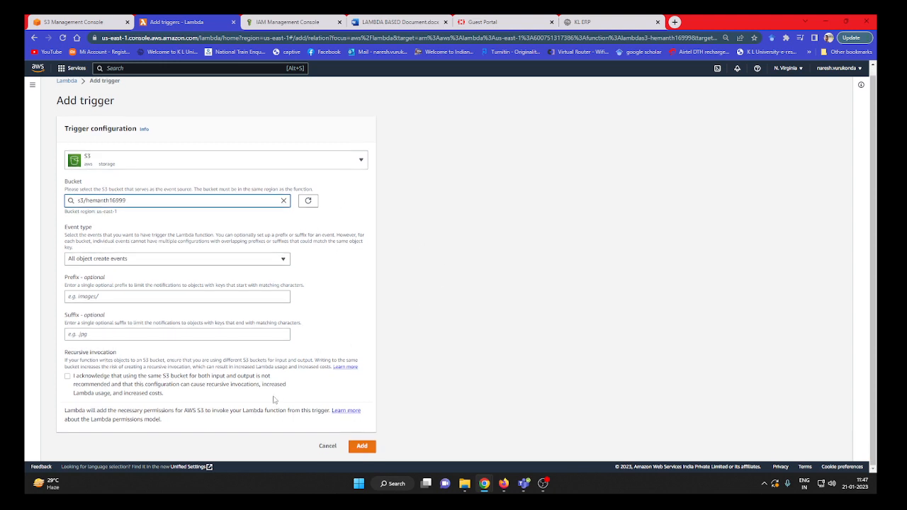
left_click(68, 376)
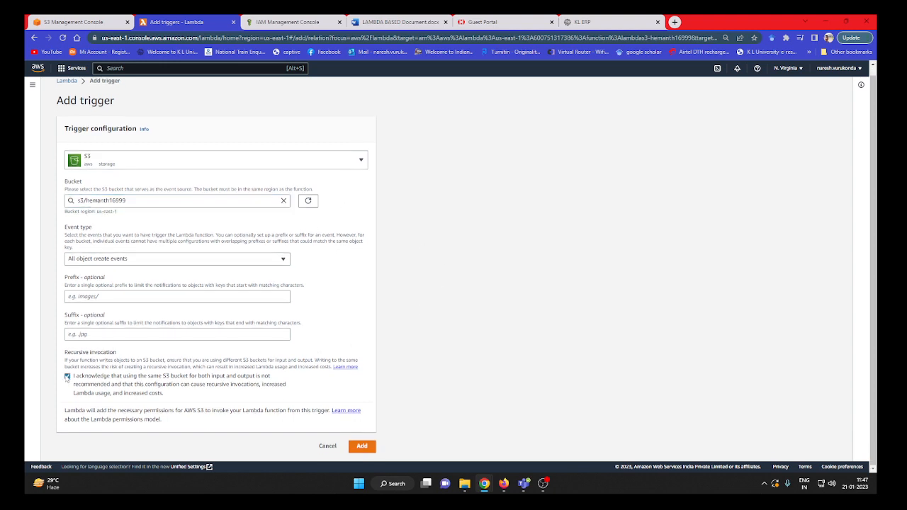
left_click(362, 447)
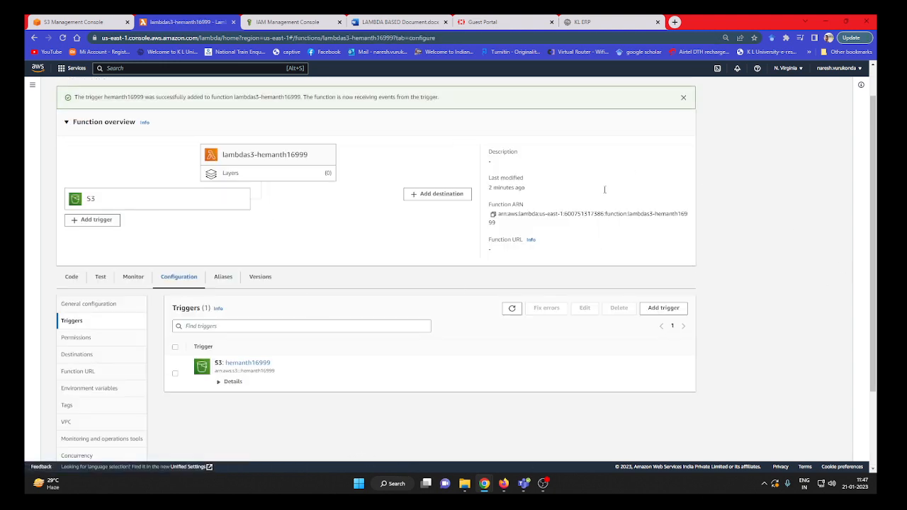
Examine the event notifications in the new S3 bucket's properties.
left_click(88, 18)
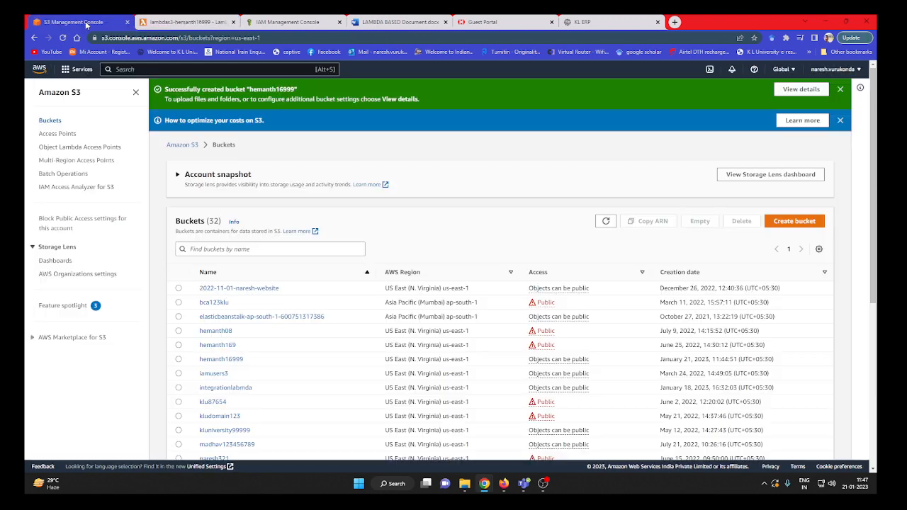
left_click(221, 360)
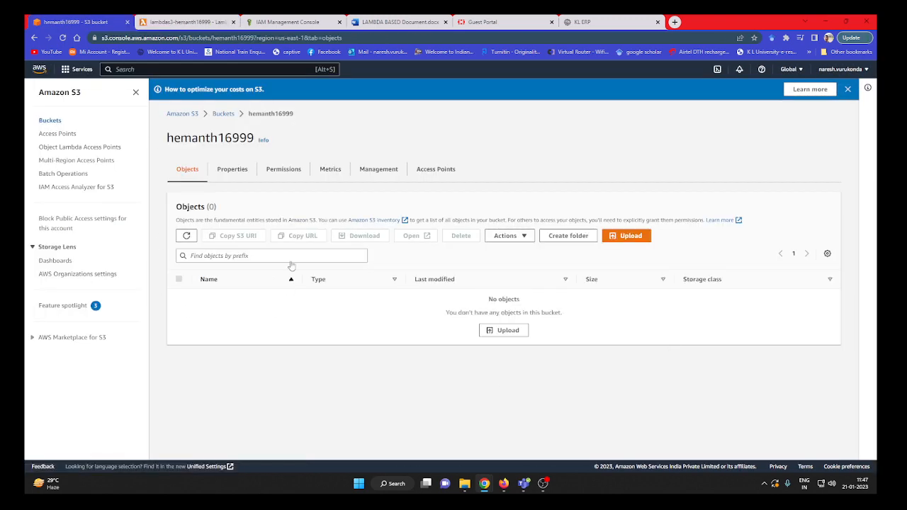
left_click(233, 171)
scroll(400, 314, "down", 3)
scroll(402, 316, "down", 10)
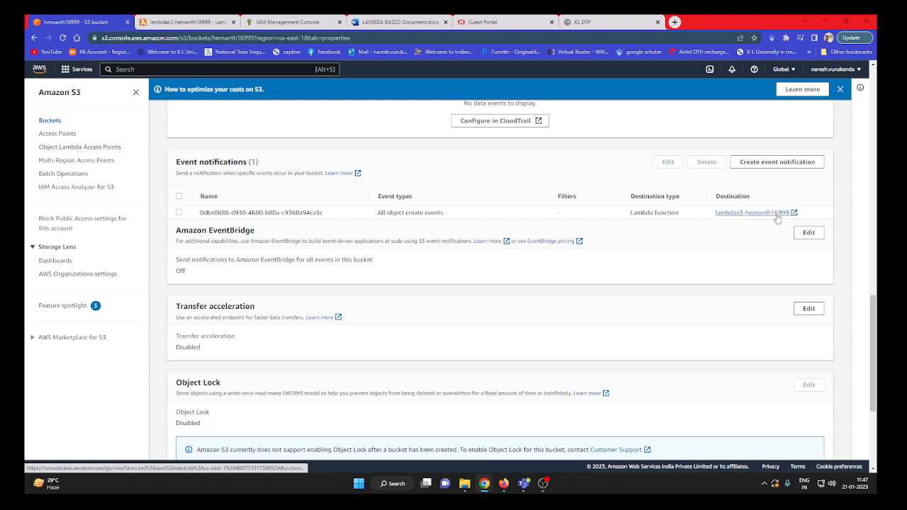
Open the Lambda function's code source, and copy the full Lambda code from the LAMBDA BASED Document in Word.
left_click(188, 22)
scroll(67, 186, "down", 3)
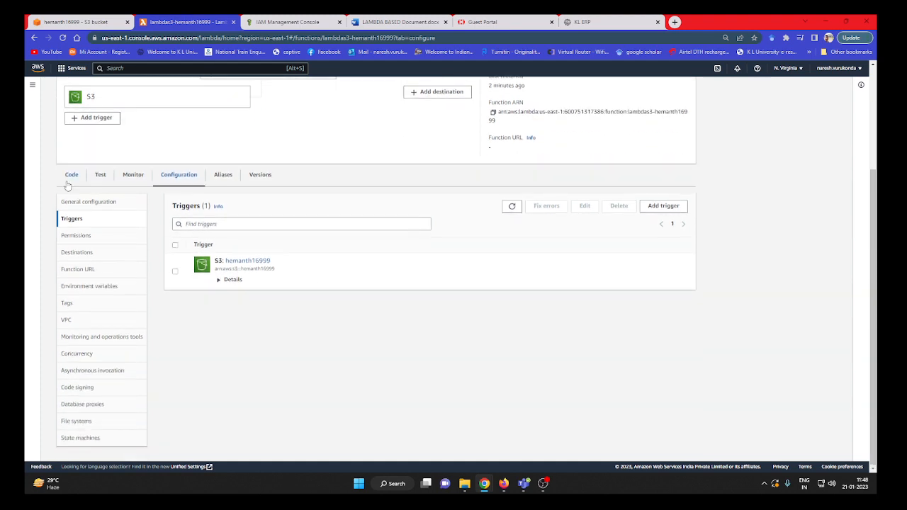
left_click(70, 179)
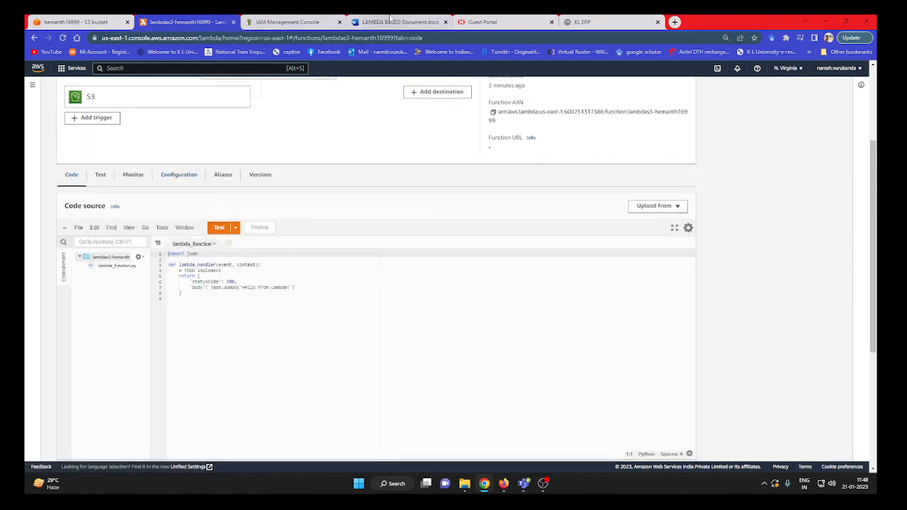
left_click(379, 23)
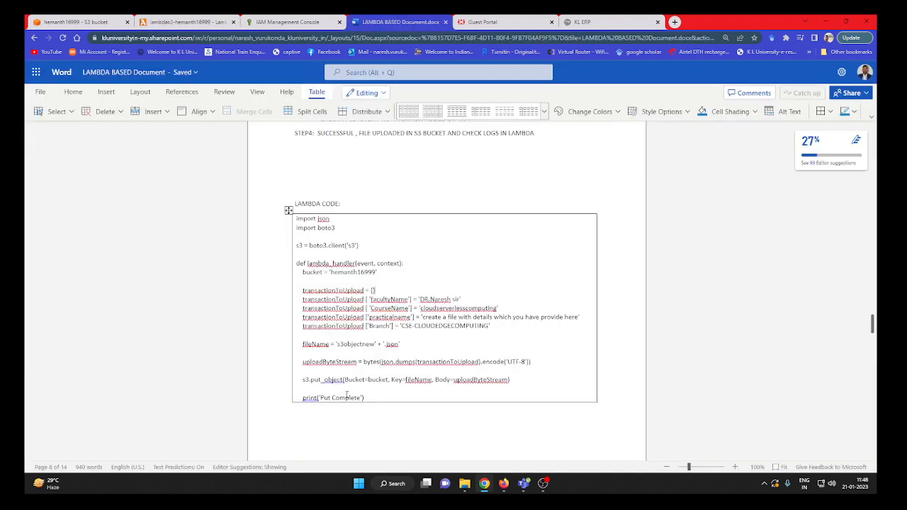
left_click_drag(366, 398, 312, 217)
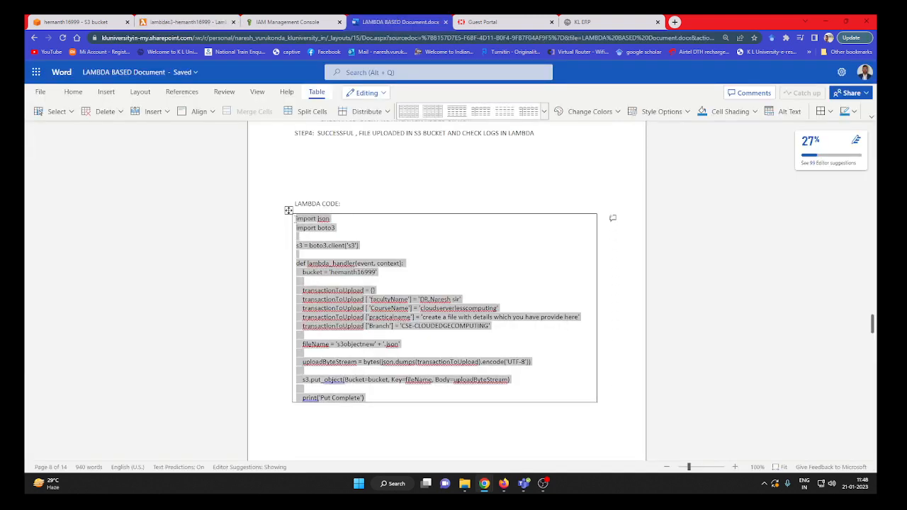
right_click(312, 229)
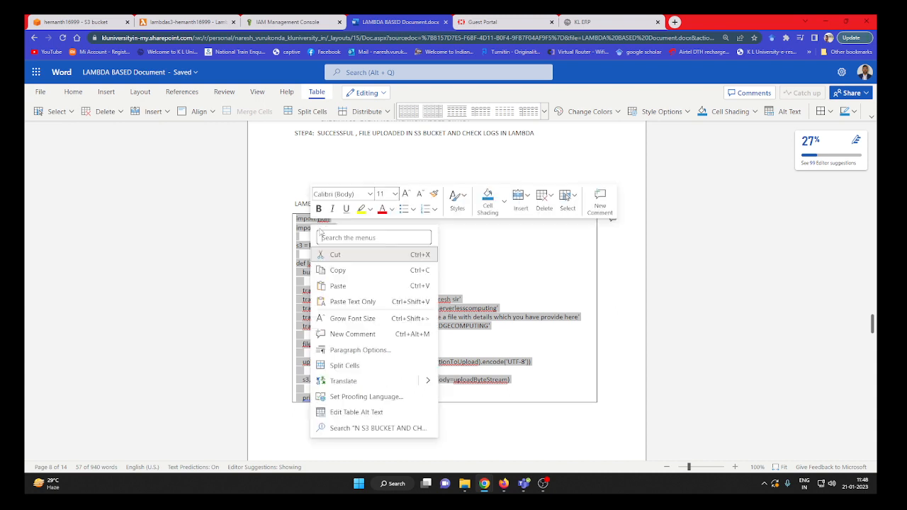
left_click(338, 270)
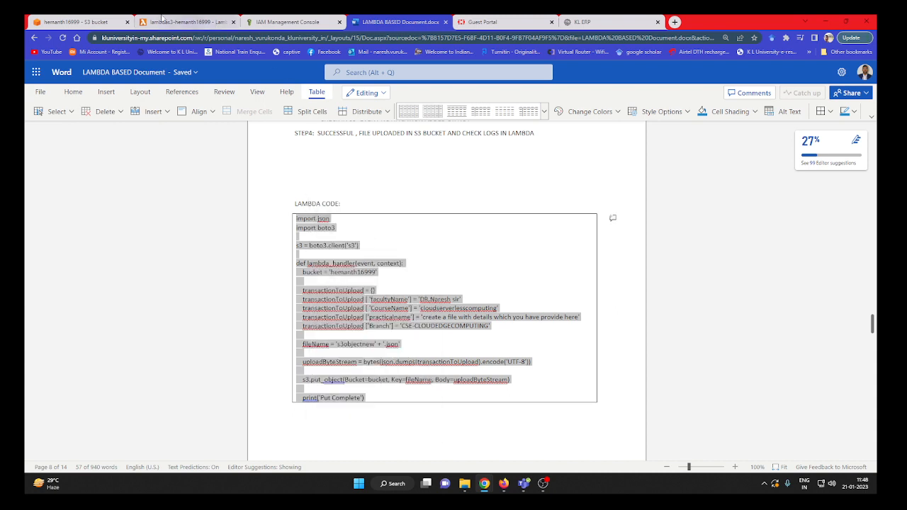
Replace the default code in the function's lambda_function file with the copied Lambda code.
left_click(175, 19)
left_click_drag(213, 296, 163, 251)
key("ctrl+v")
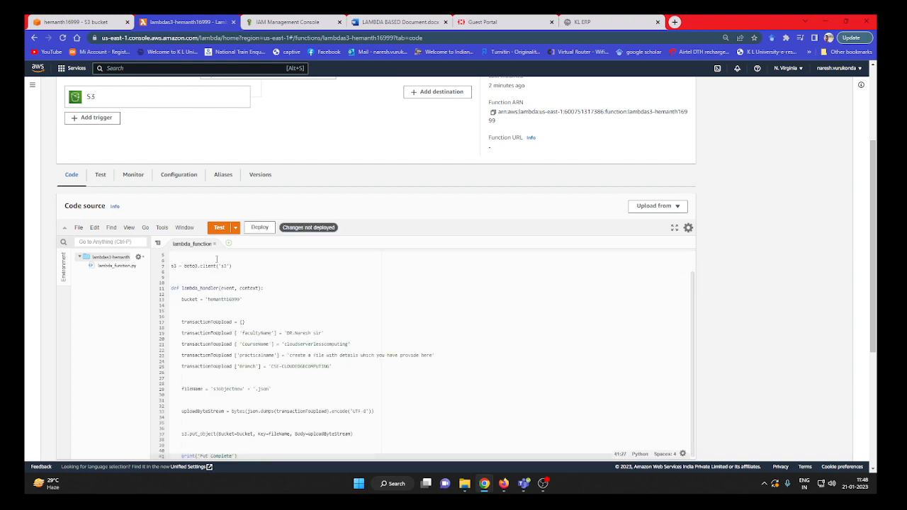
scroll(217, 296, "up", 2)
left_click(205, 364)
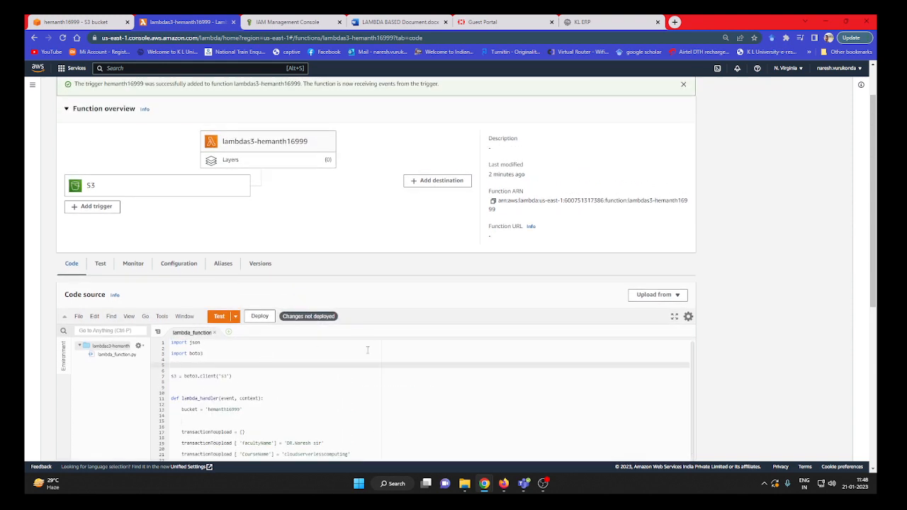
scroll(368, 350, "down", 3)
scroll(372, 365, "up", 3)
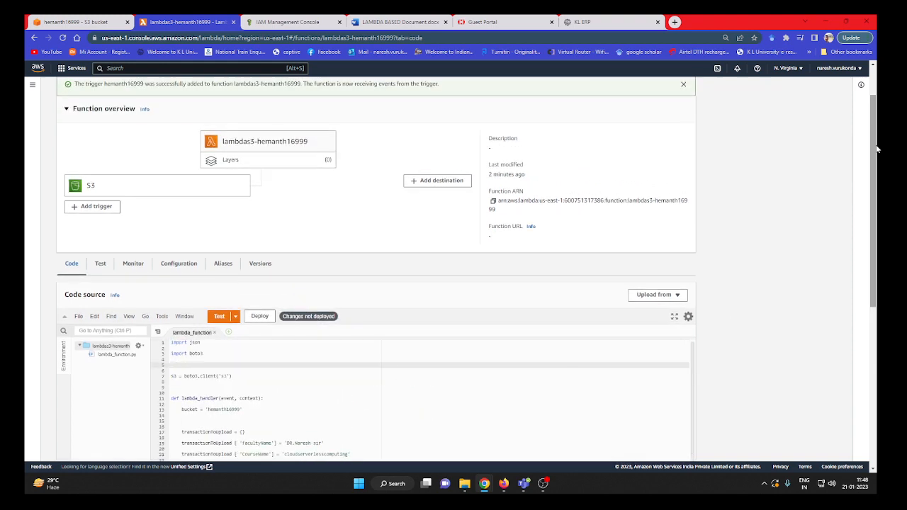
left_click_drag(877, 149, 876, 261)
scroll(447, 271, "up", 1)
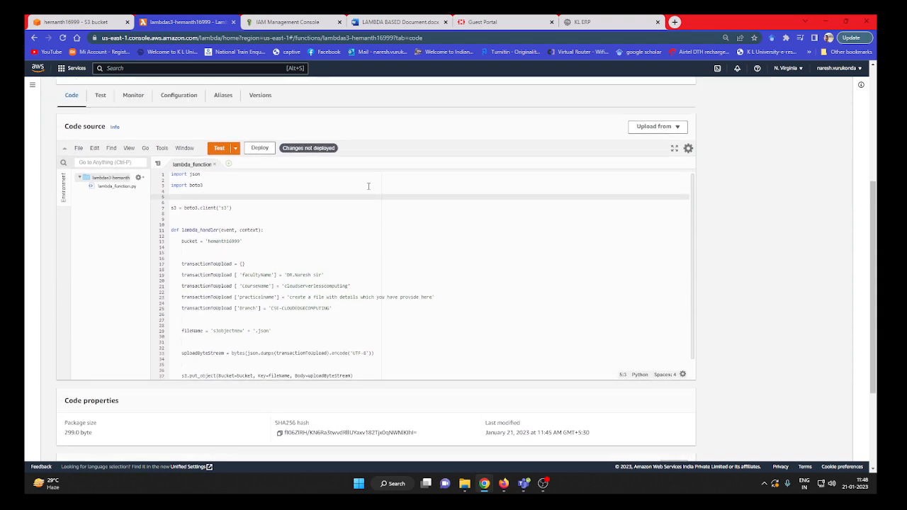
Check the objects list of the new S3 bucket.
left_click(98, 21)
scroll(285, 290, "up", 4)
scroll(286, 289, "up", 10)
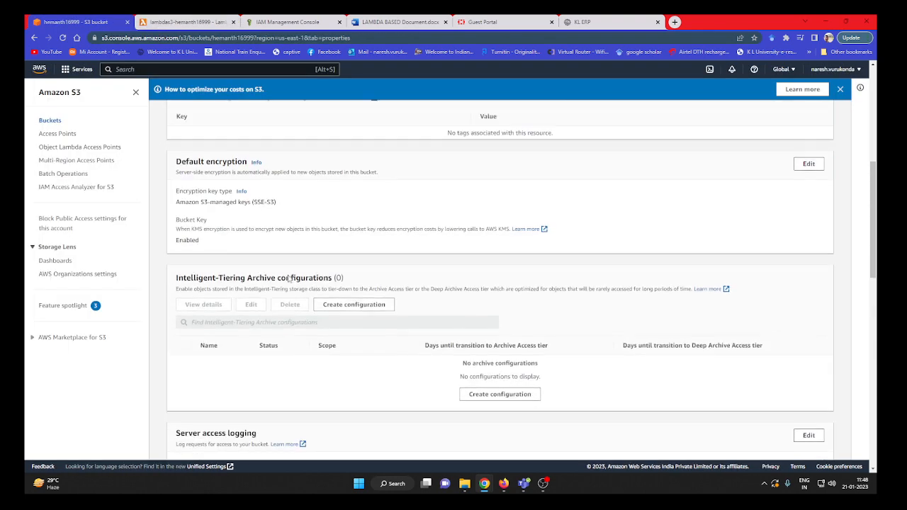
left_click(189, 169)
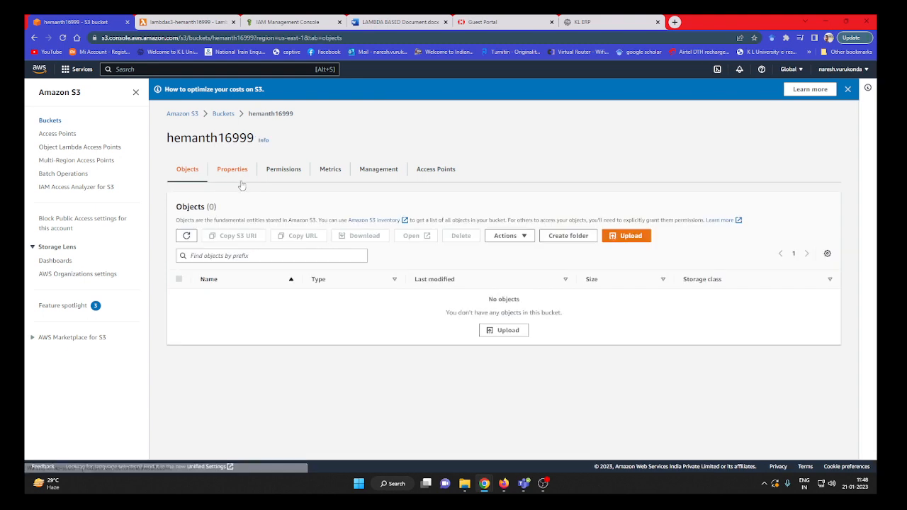
Review the pasted Lambda code, including the bucket name, the transactionToUpload entries, the file name and the put_object call.
left_click(188, 22)
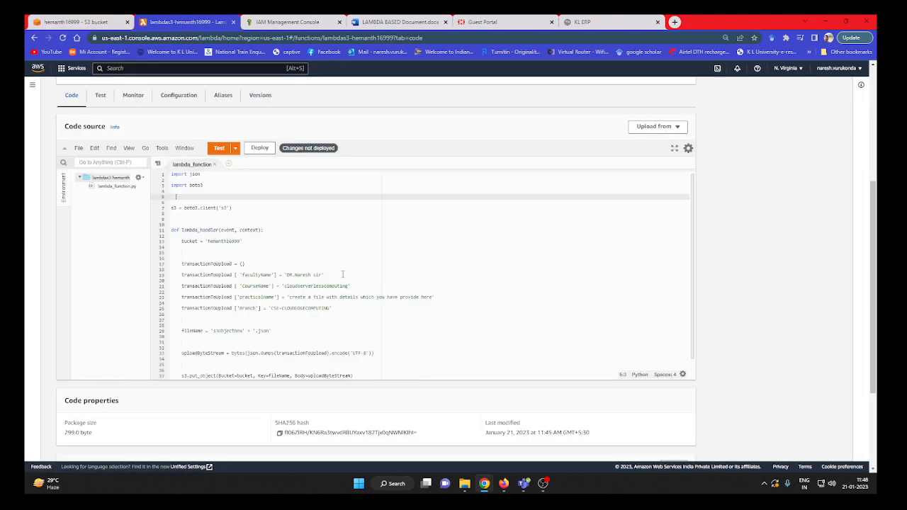
scroll(355, 330, "down", 2)
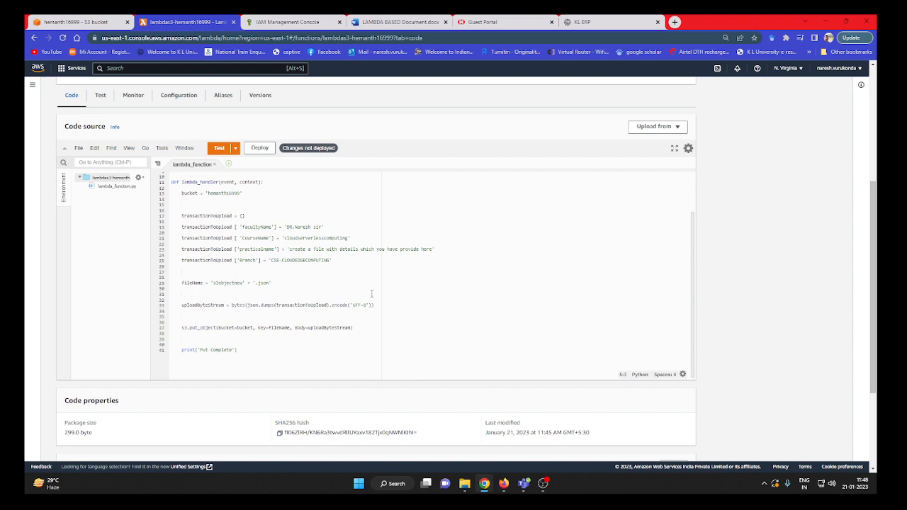
left_click(236, 316)
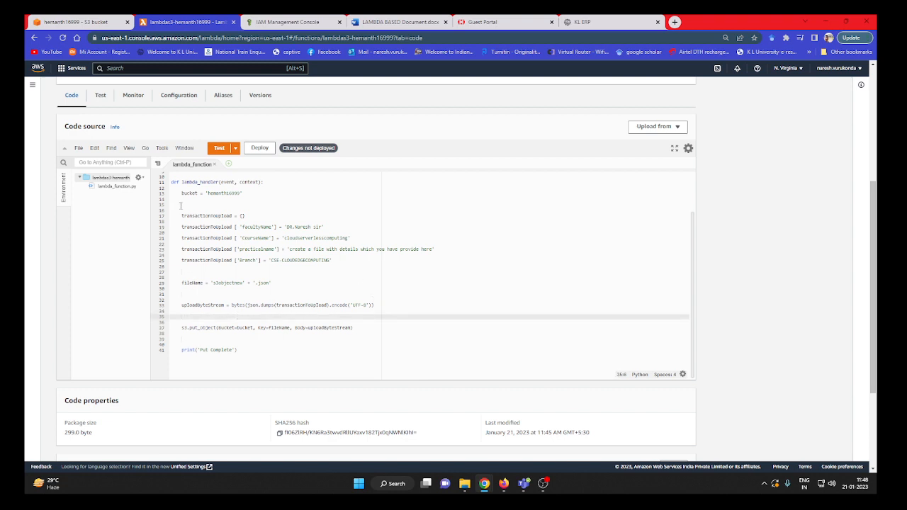
left_click(185, 266)
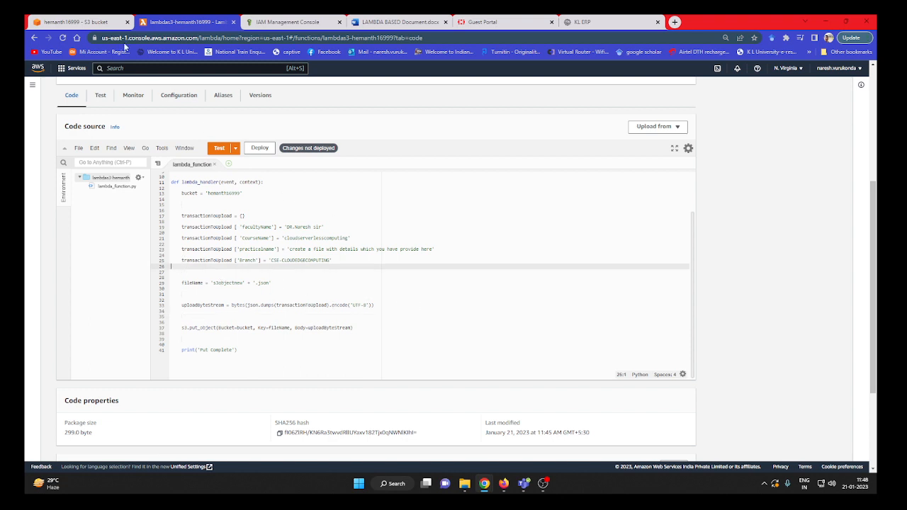
left_click(100, 22)
left_click(168, 26)
scroll(305, 270, "up", 5)
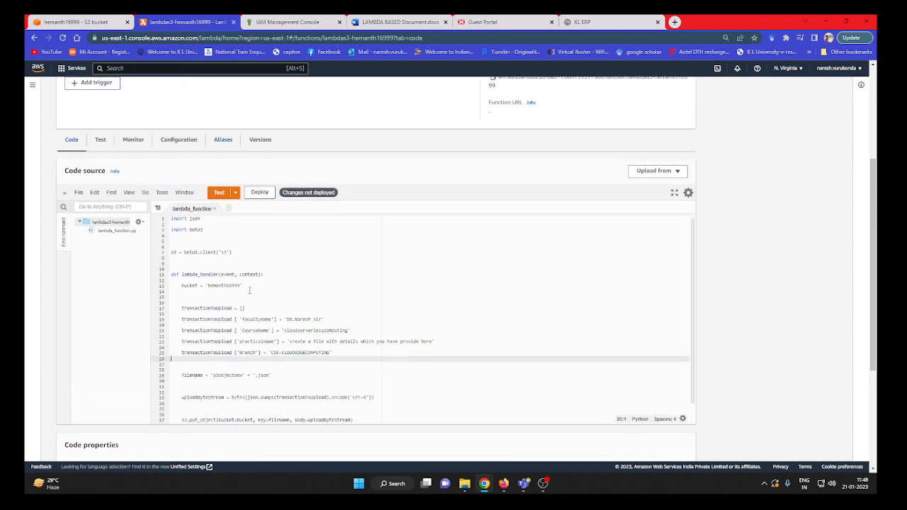
Deploy the pasted code to the Lambda function.
scroll(335, 373, "down", 1)
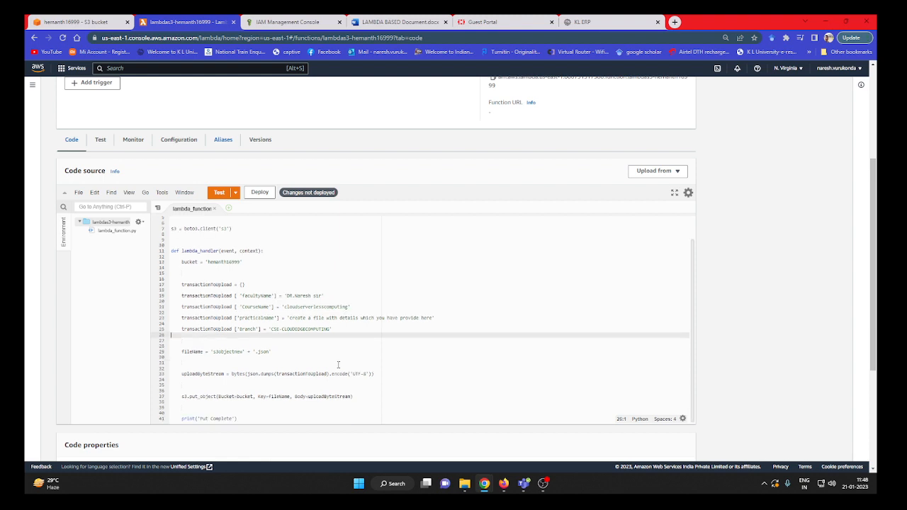
scroll(249, 350, "up", 1)
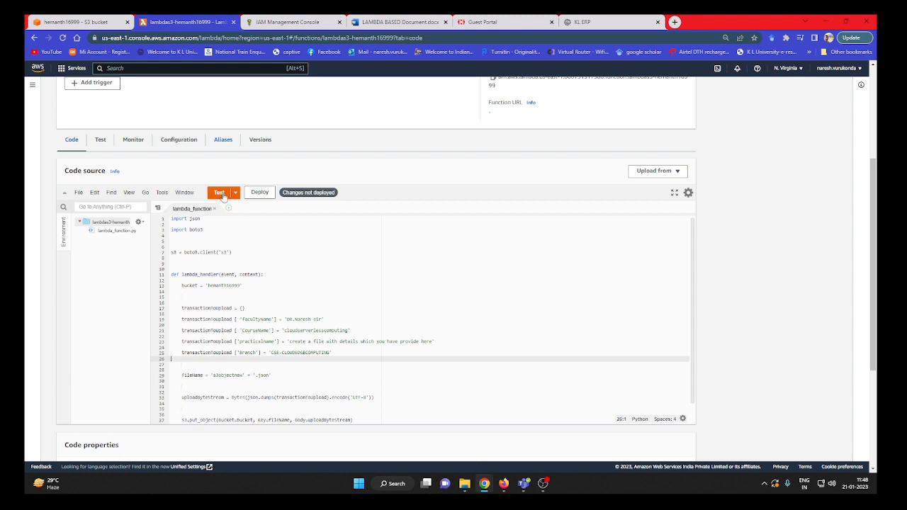
left_click(266, 196)
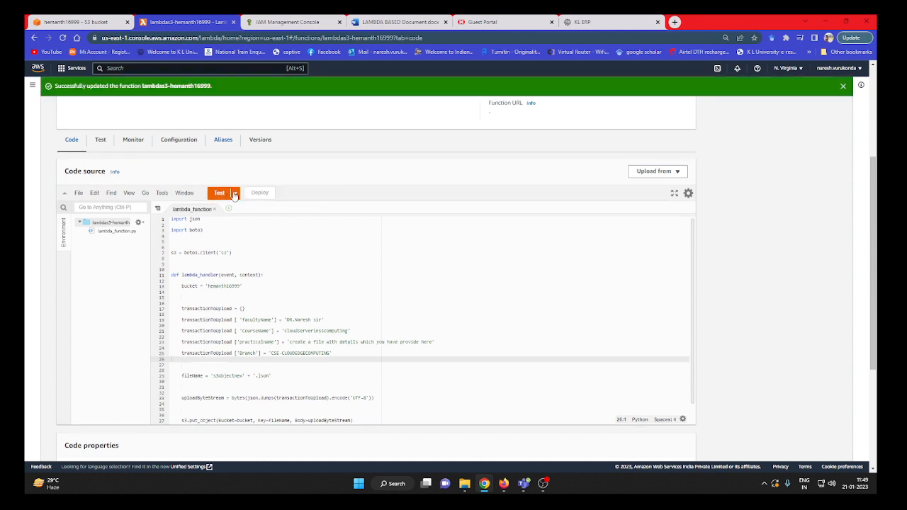
Create and save a private hello-world test event, named lambdas3- followed by the owner's first name, with the default event JSON.
left_click(235, 196)
left_click(236, 207)
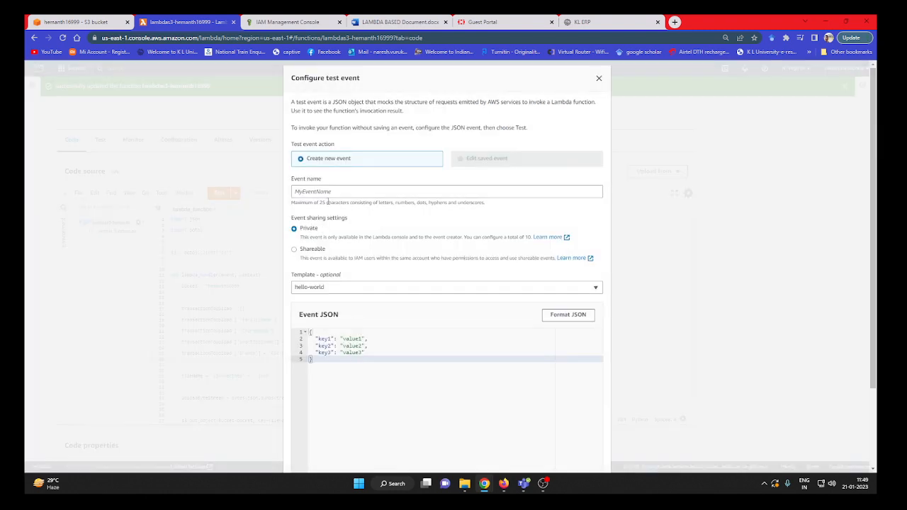
left_click(324, 192)
type("lambdas3-hemanth")
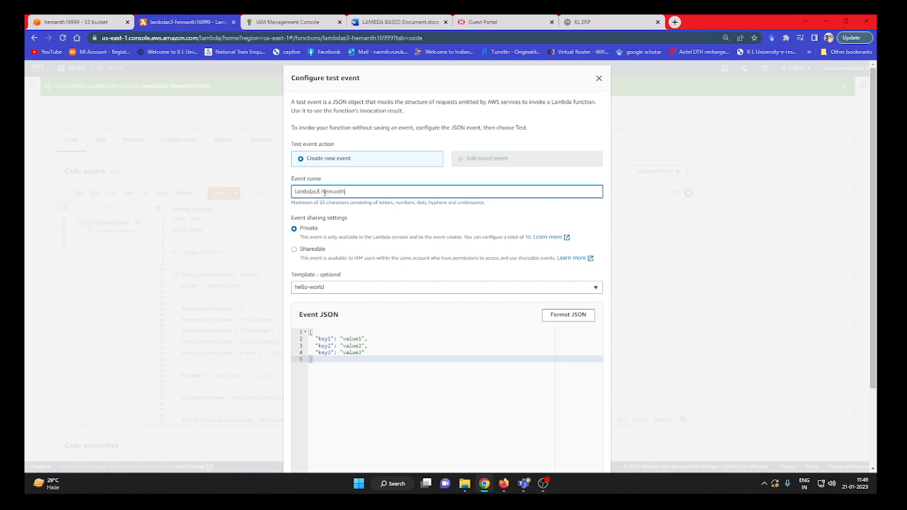
scroll(411, 373, "down", 2)
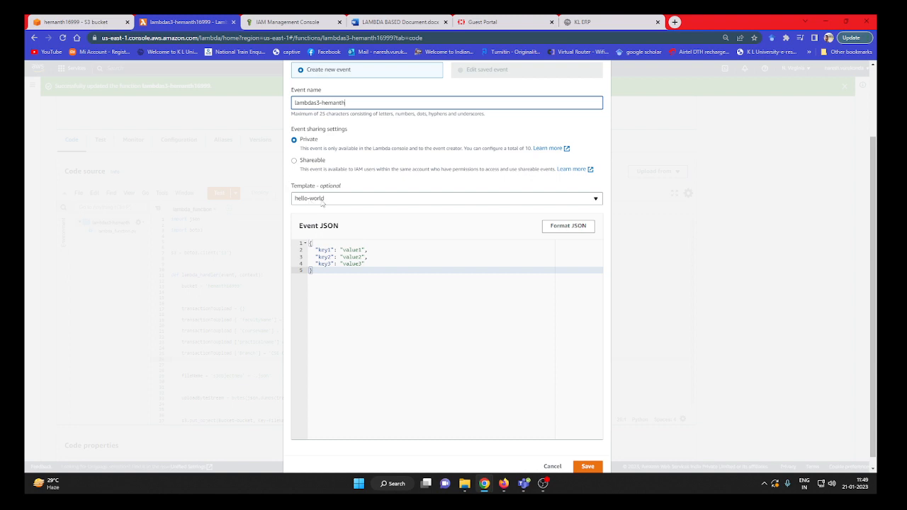
left_click(588, 466)
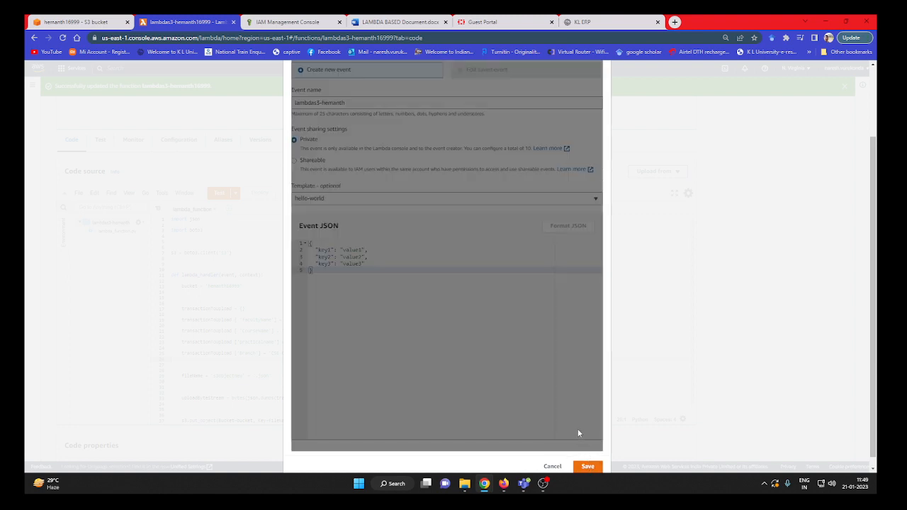
Run the function with the saved test event, and examine the response and function logs in the execution results.
scroll(295, 274, "down", 1)
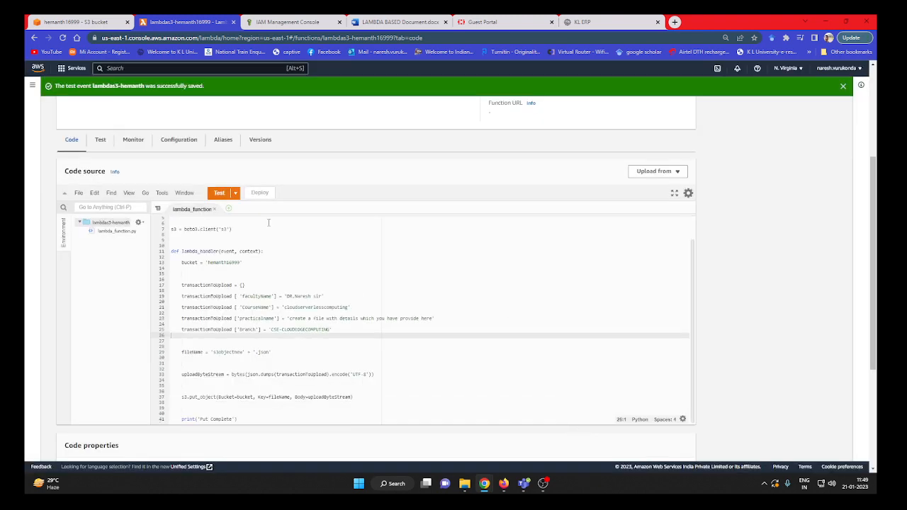
left_click(219, 195)
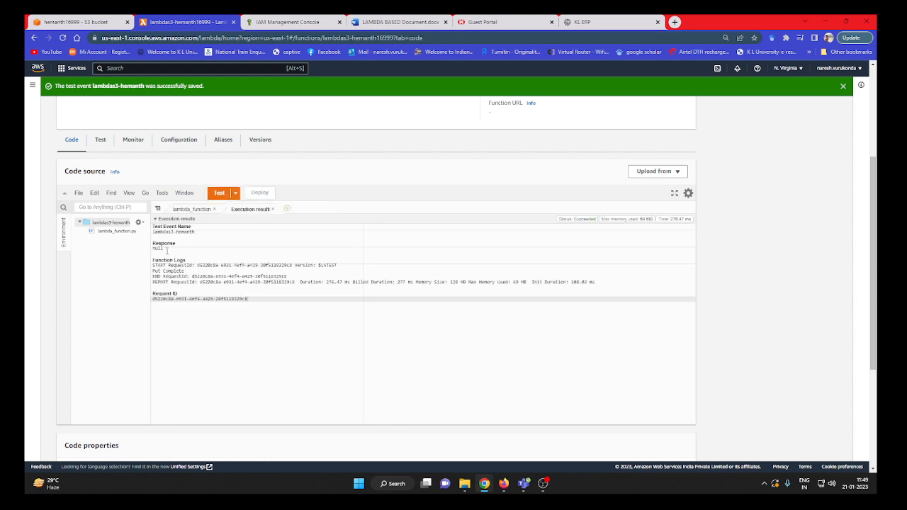
double_click(165, 249)
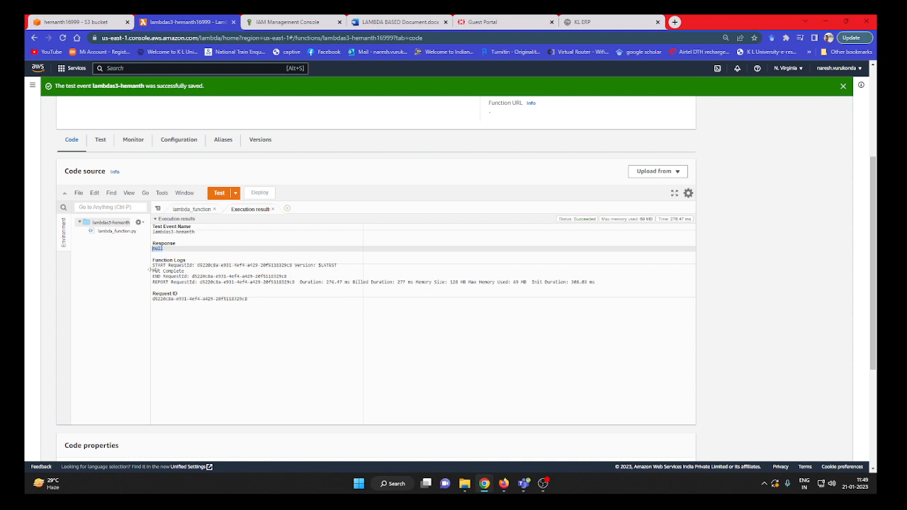
left_click_drag(153, 266, 197, 272)
left_click(182, 270)
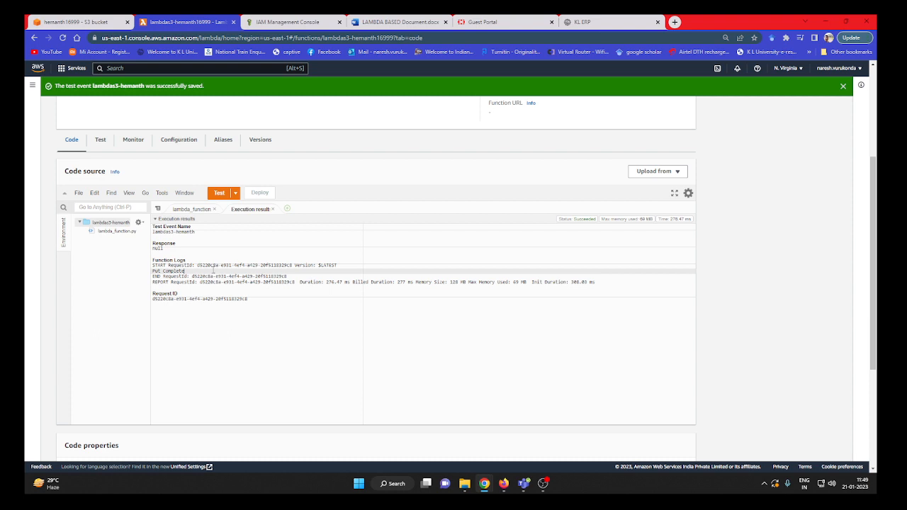
left_click_drag(211, 270, 152, 271)
left_click(189, 272)
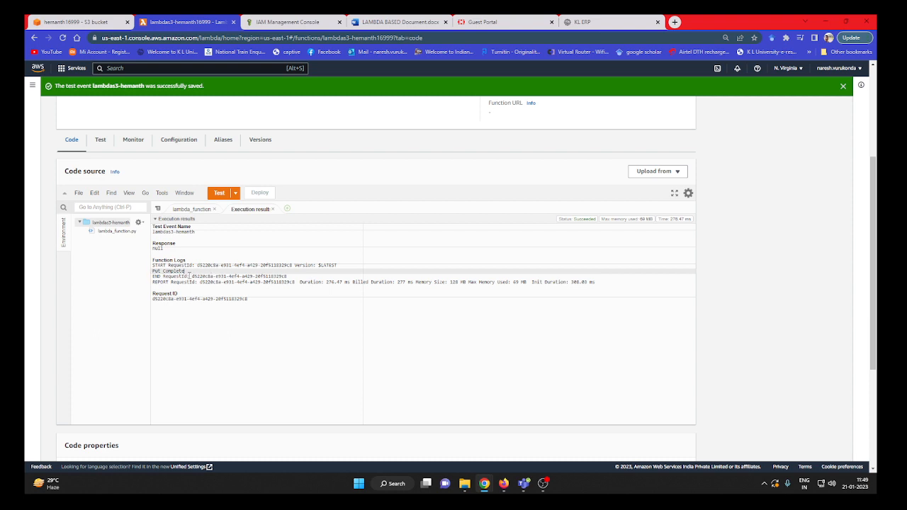
Refresh the S3 bucket's objects list to check for the uploaded JSON file.
left_click(98, 22)
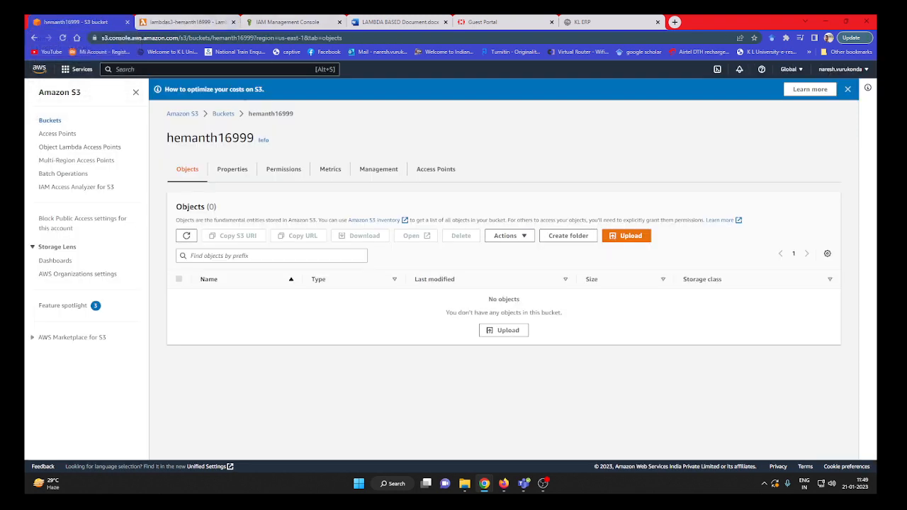
left_click(186, 236)
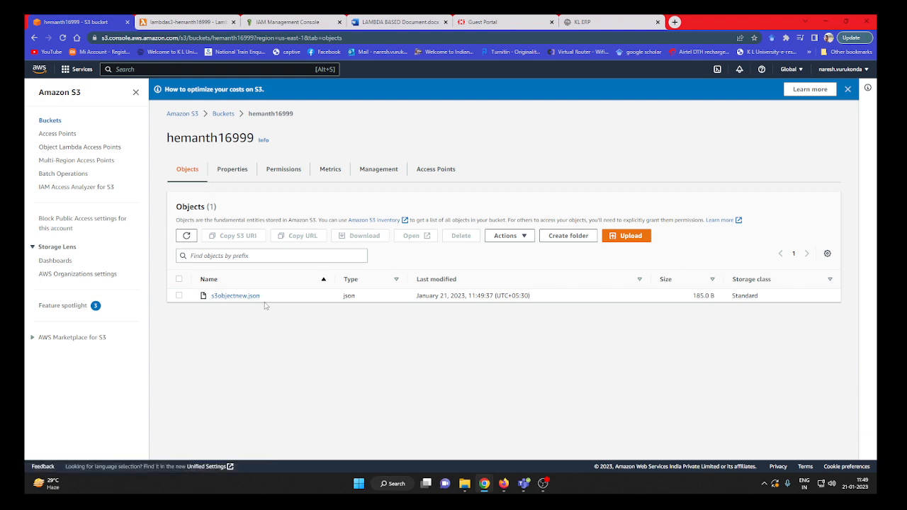
Change the fileName value in the lambda_function code to 's3objectnew1', keeping the '.json' extension.
left_click(188, 22)
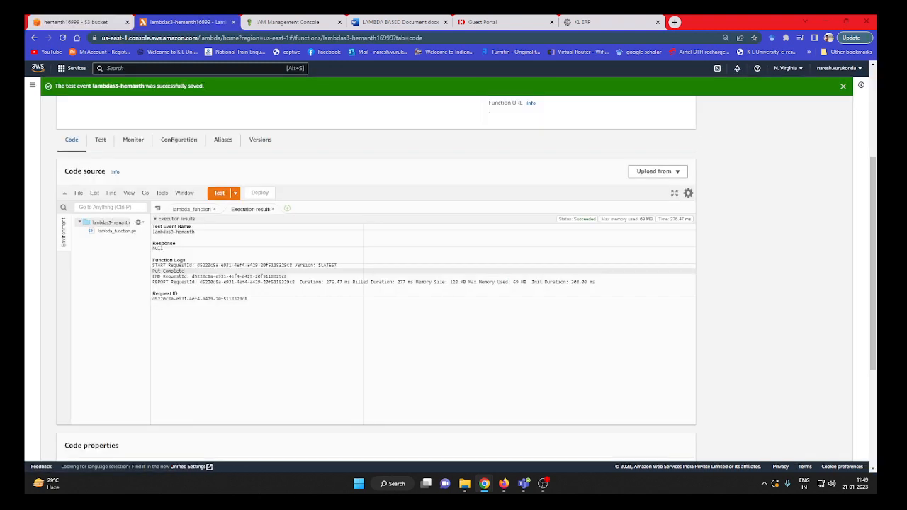
left_click(192, 209)
scroll(238, 346, "down", 5)
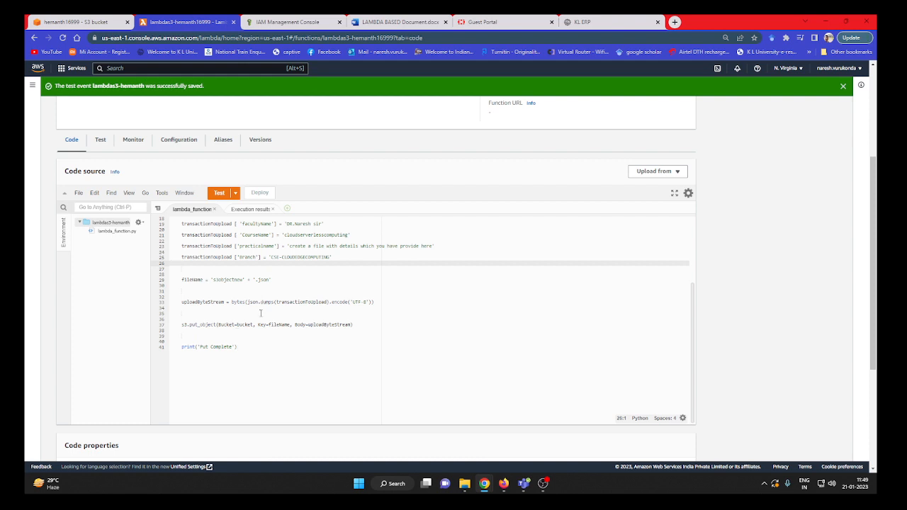
left_click(242, 279)
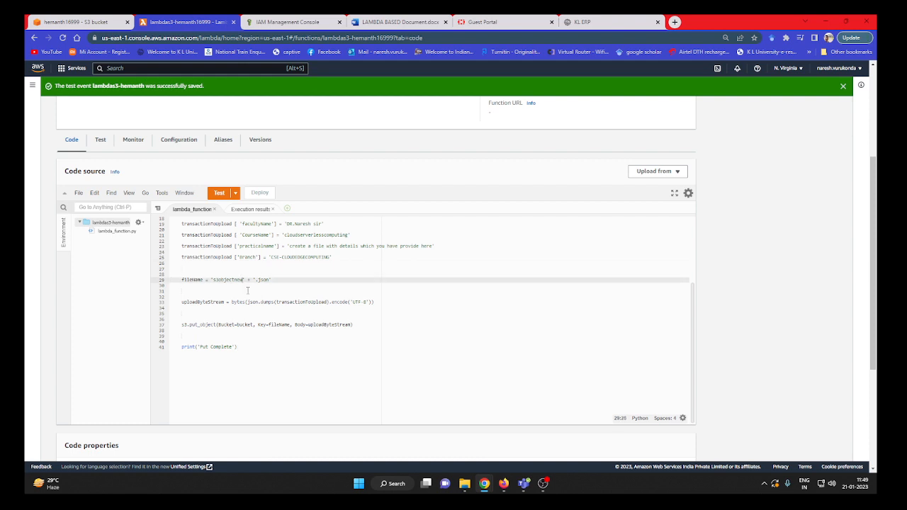
type("1")
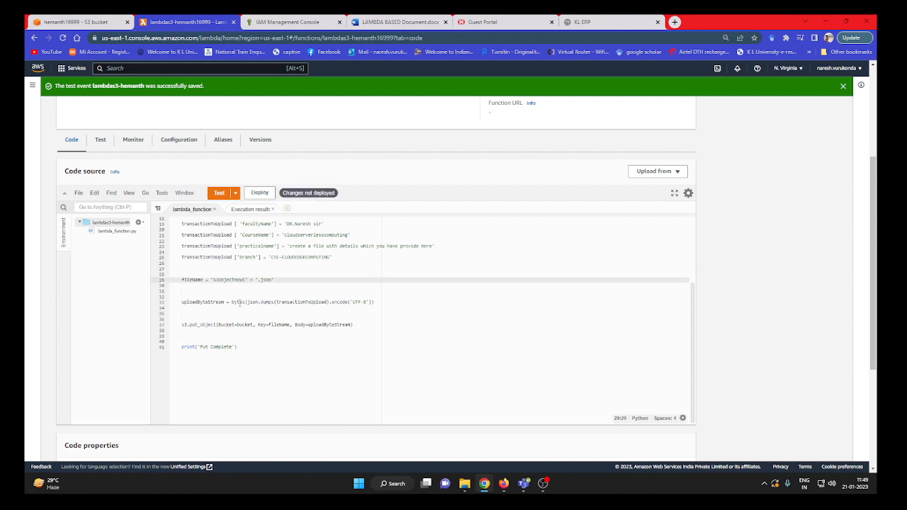
Replace the FacultyName value with another faculty member's name, and deploy the edited code.
scroll(299, 304, "up", 1)
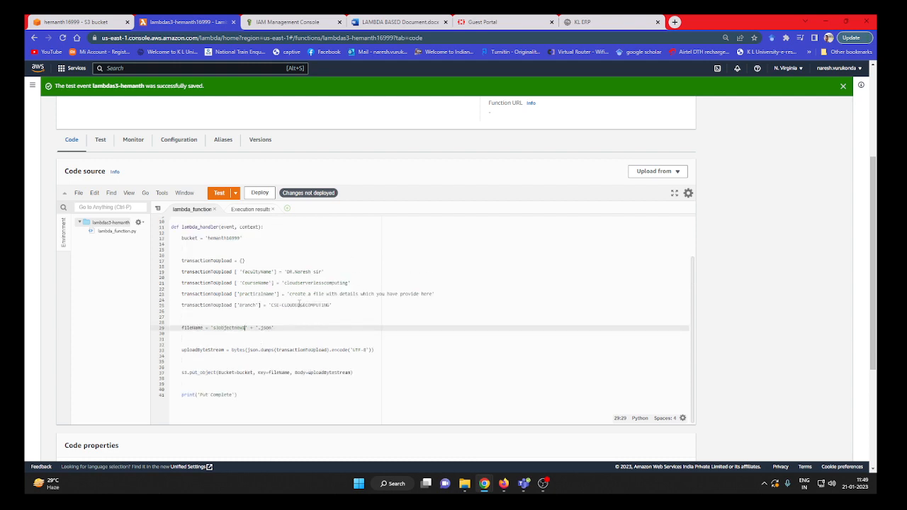
left_click(312, 271)
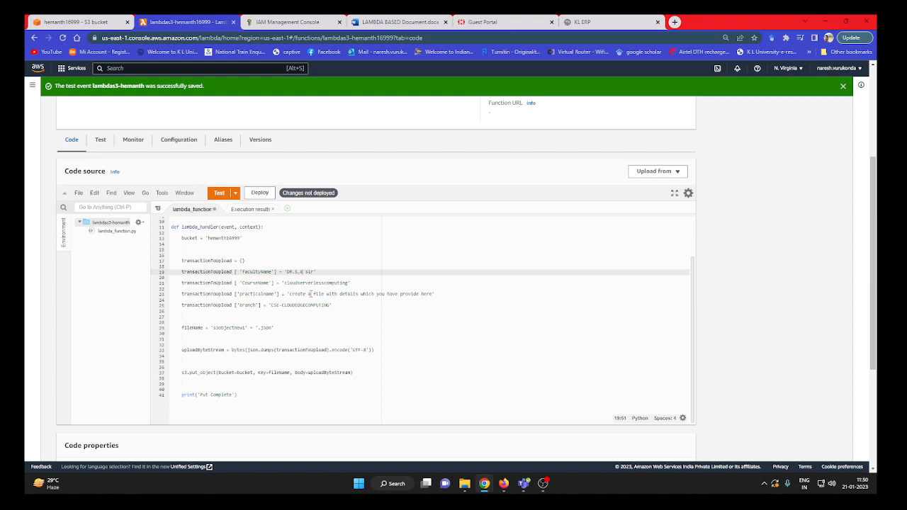
type("a")
key("Delete")
key("Delete")
key("Delete")
key("Delete")
left_click(259, 192)
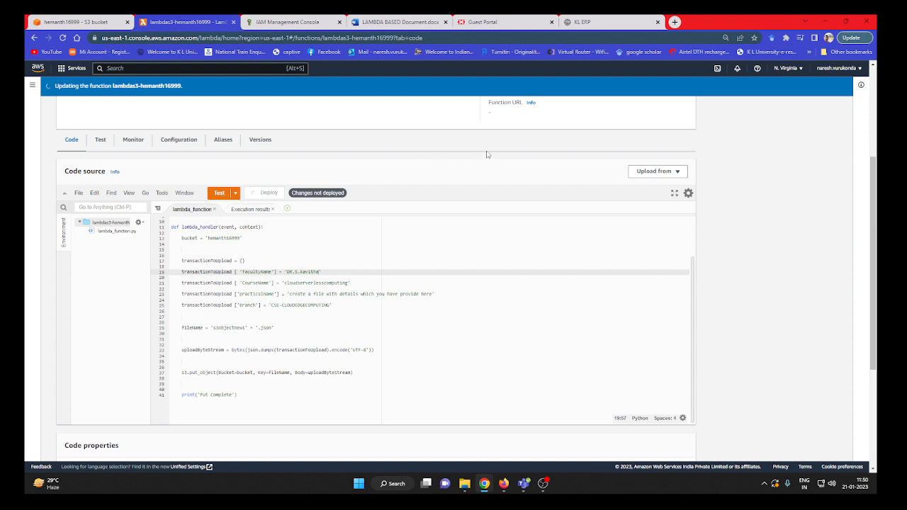
Run the test event on the updated function, and refresh the S3 bucket's objects list to check for s3objectnew1.json.
left_click(225, 195)
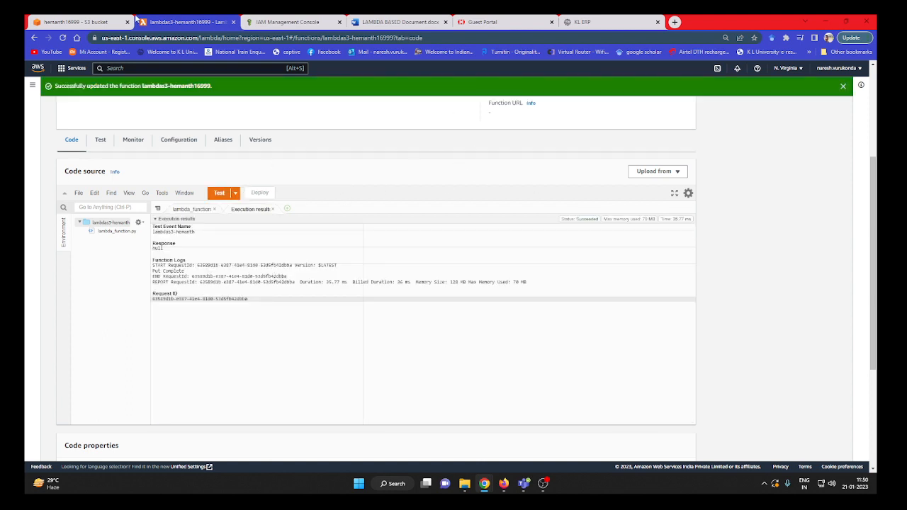
left_click(95, 20)
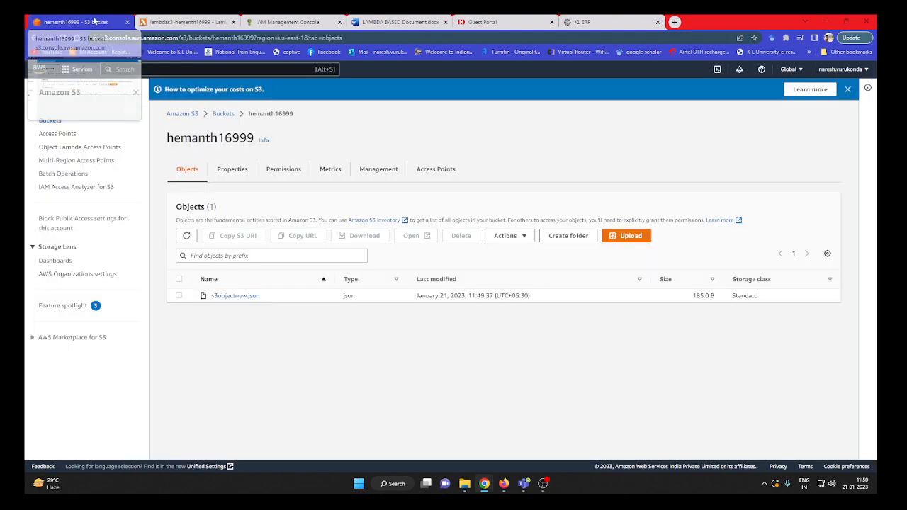
left_click(186, 236)
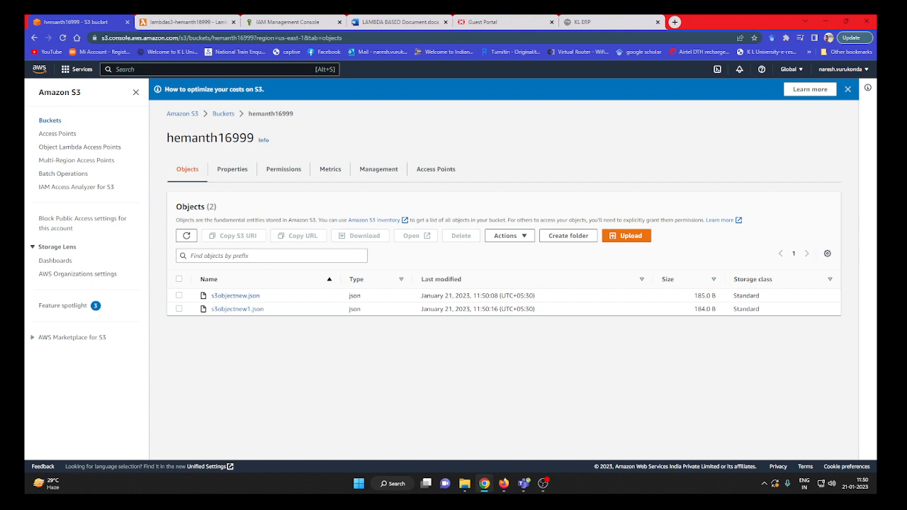
Review the edited lambda_function code from the imports to the final print statement.
mouse_move(190, 17)
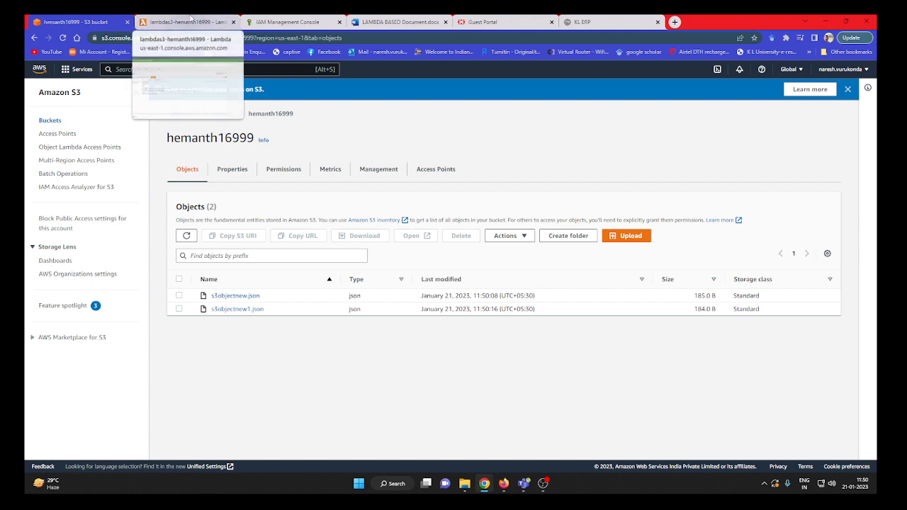
left_click(190, 17)
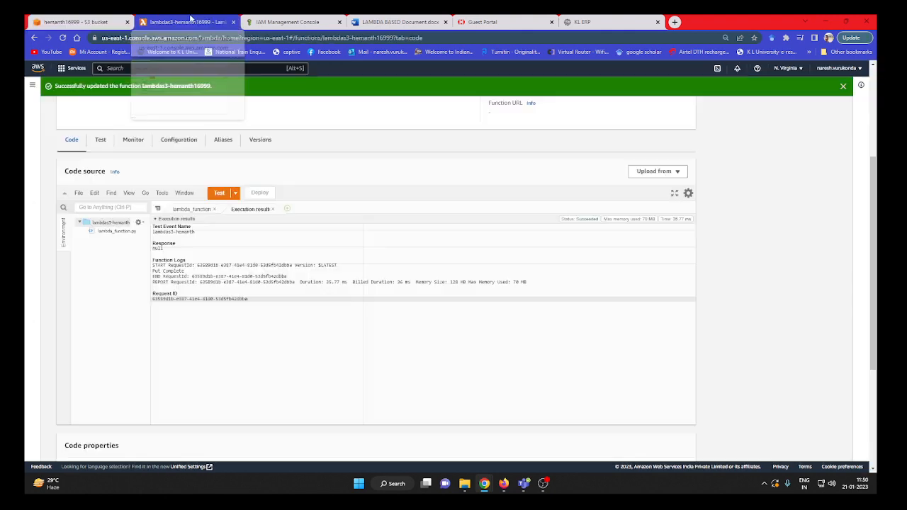
left_click(203, 214)
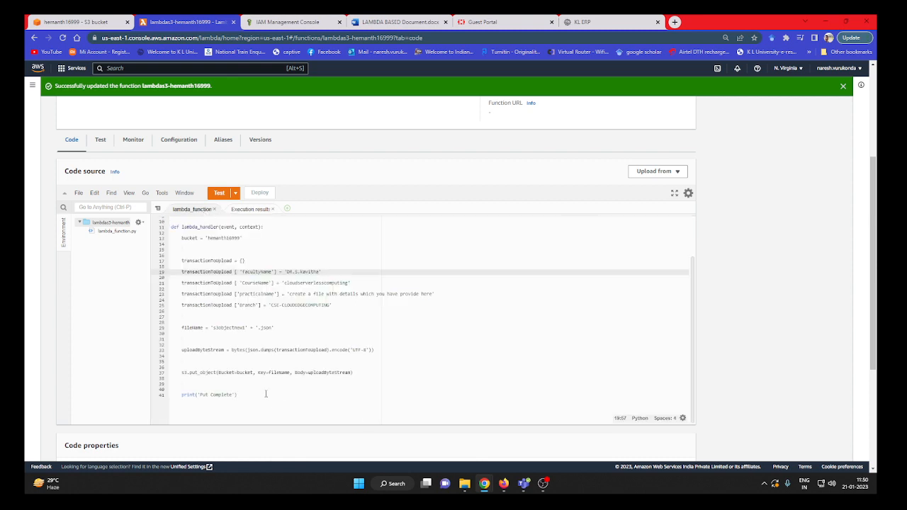
scroll(278, 385, "up", 2)
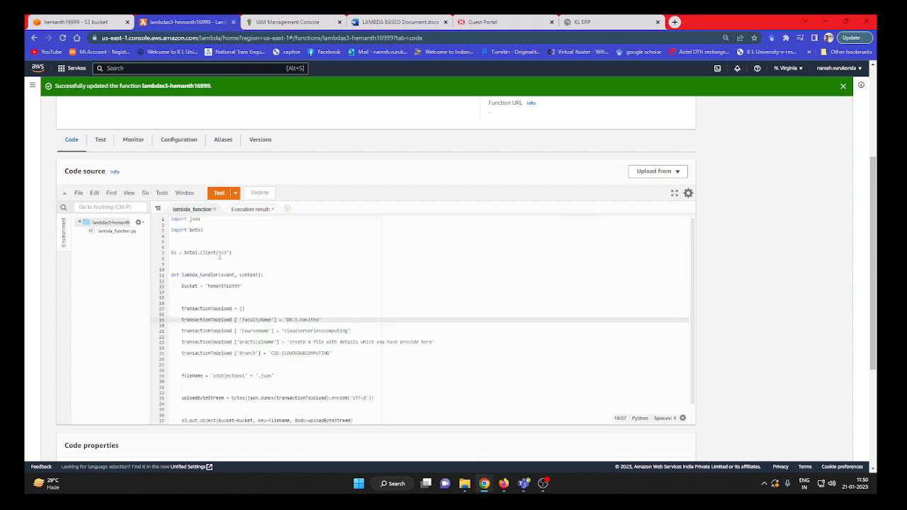
scroll(316, 372, "down", 2)
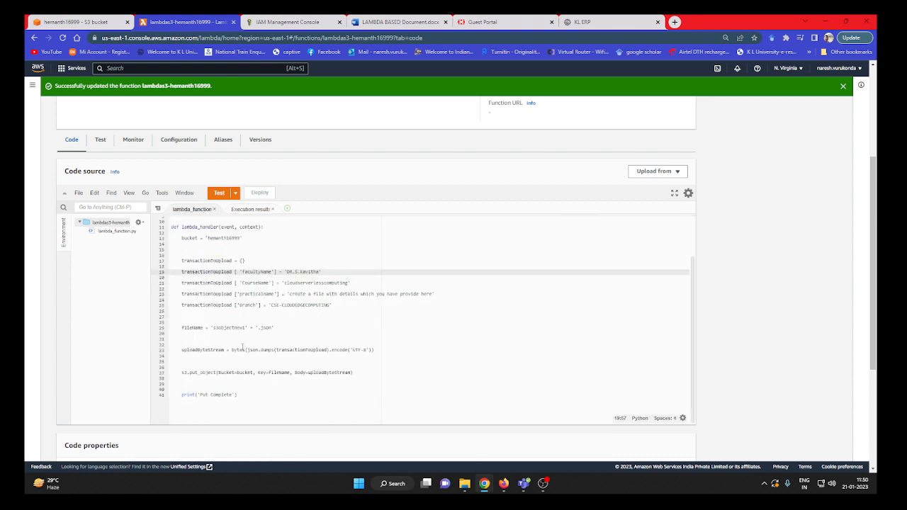